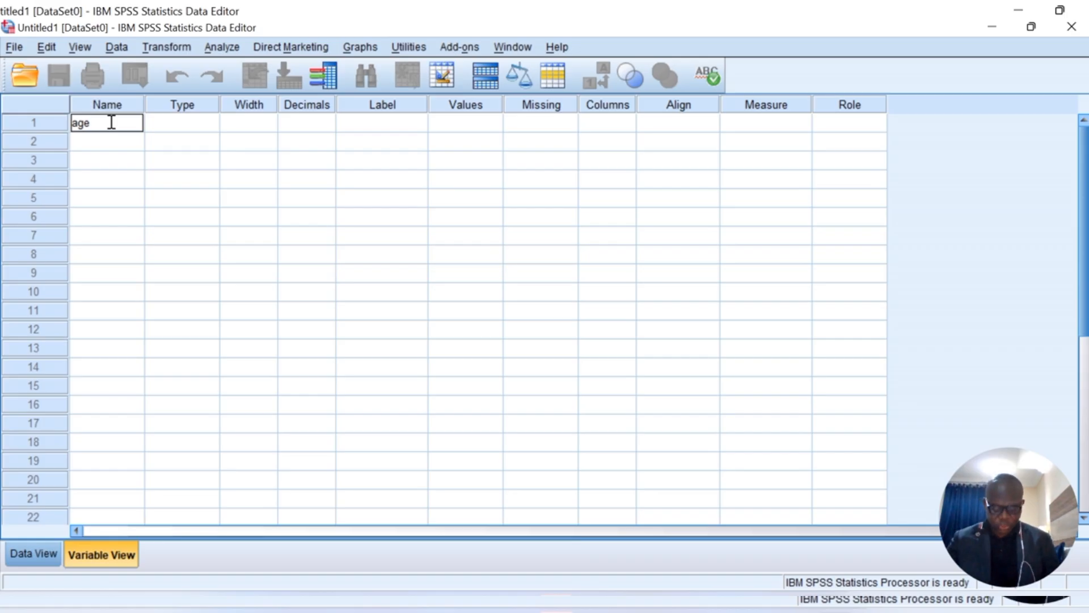
Define the age variable in the first row with the label "Age of Respondent" and a Scale measure
key(Return)
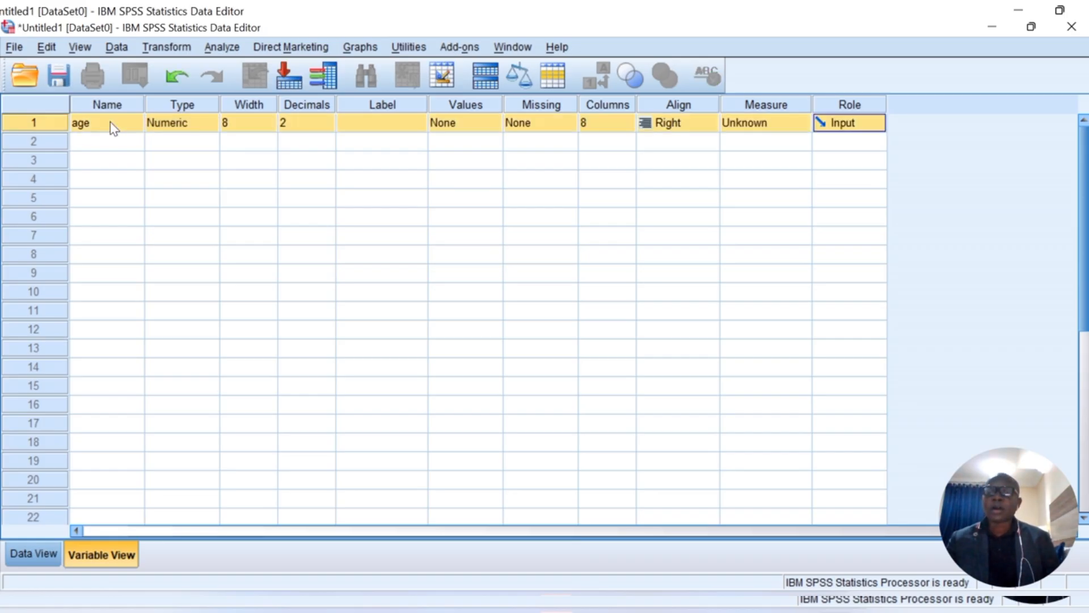
click(185, 128)
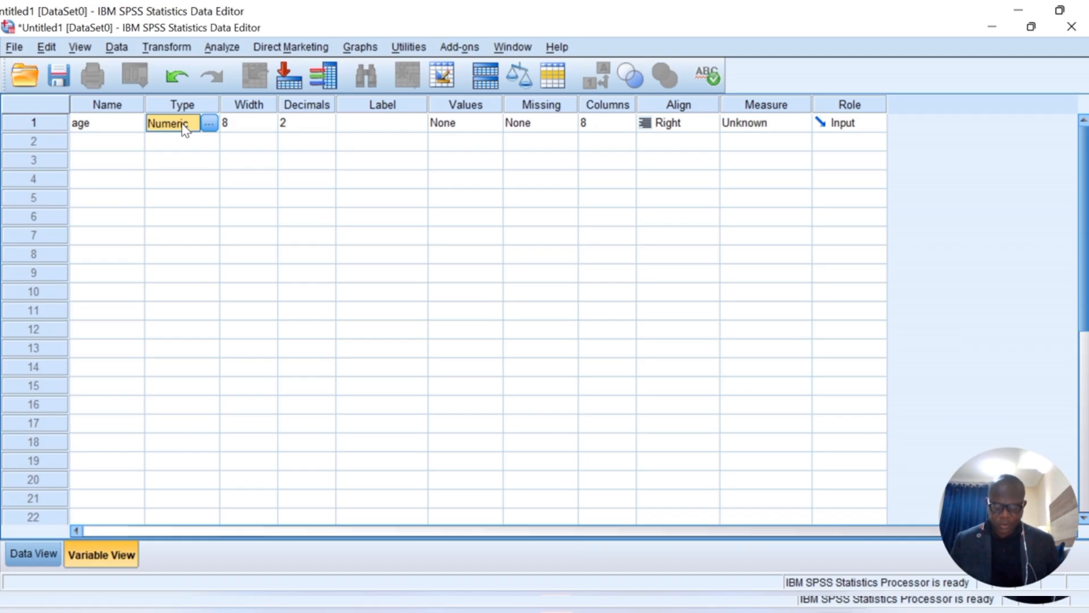
click(365, 127)
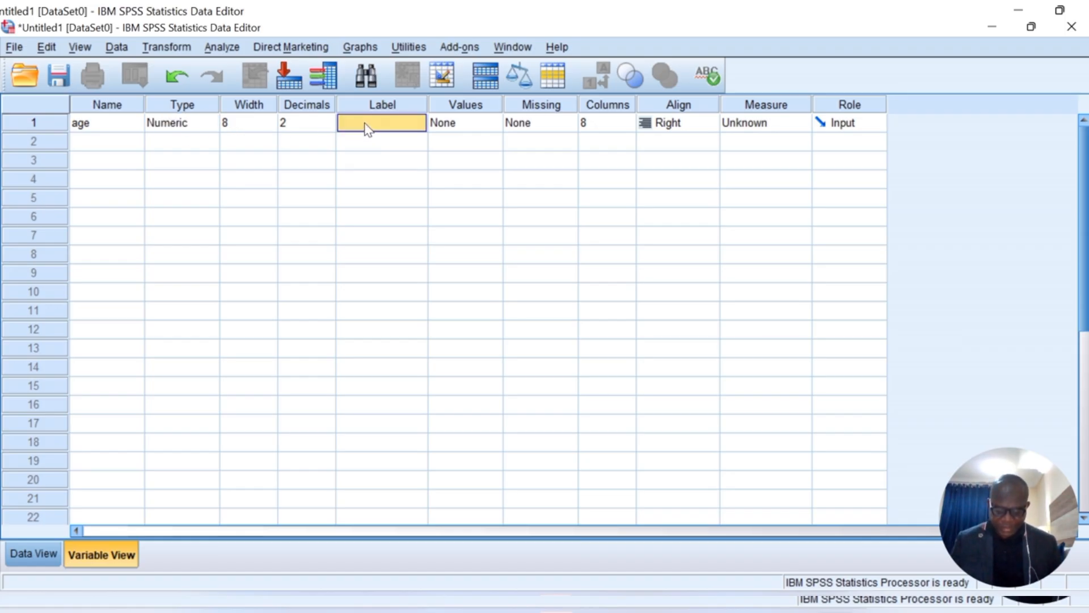
click(366, 125)
text(Ag)
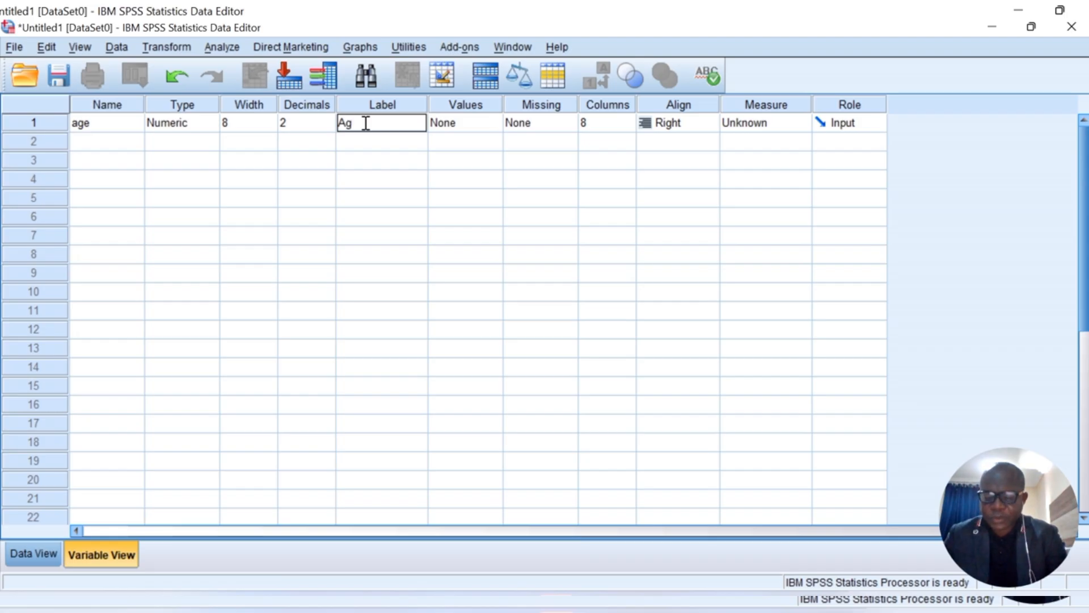
text(e of)
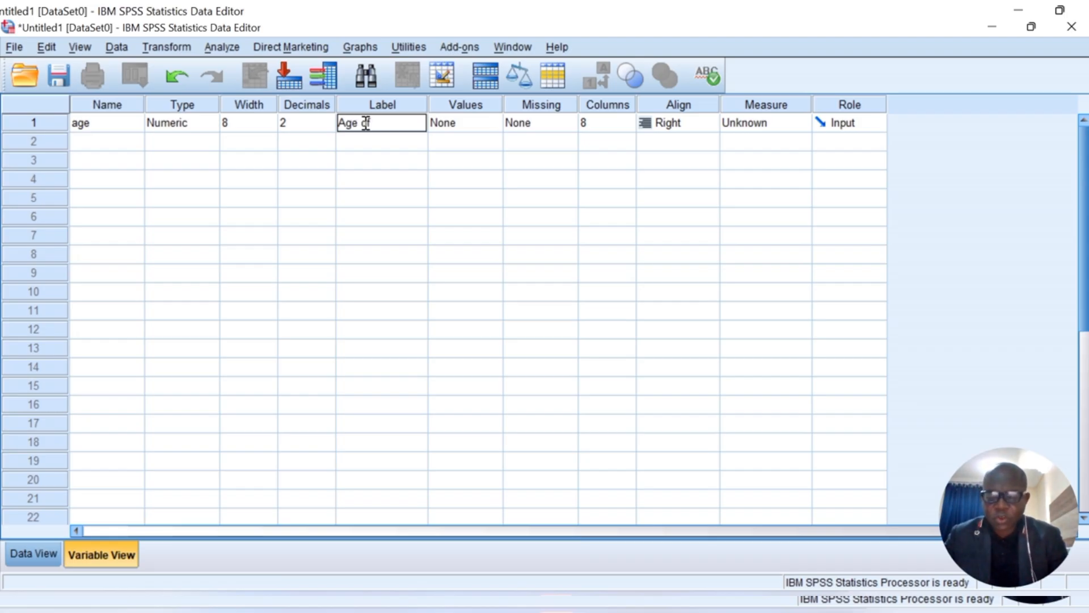
text( Respon)
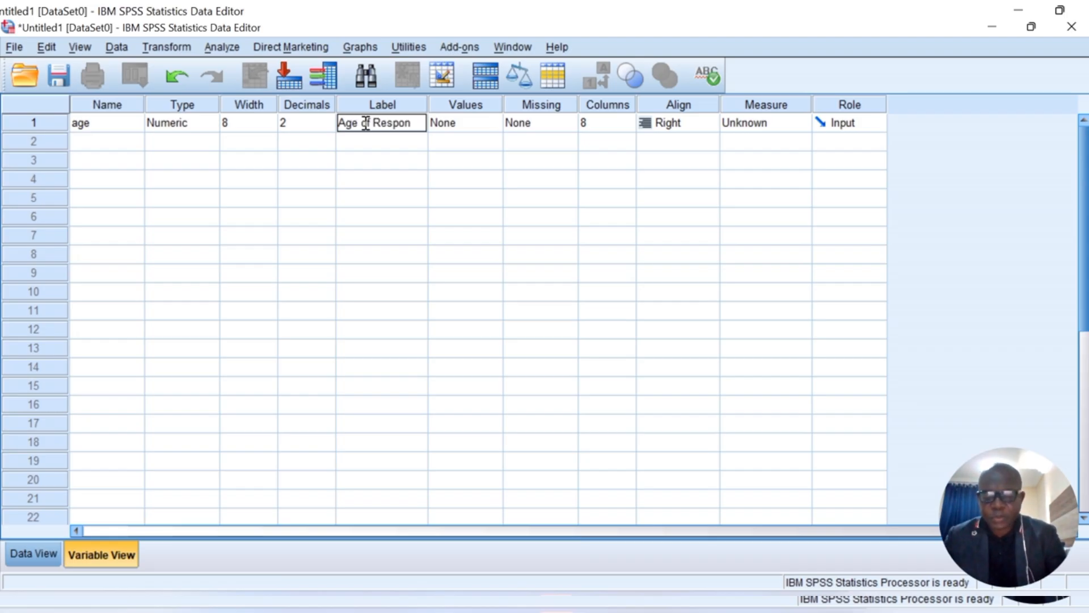
text(dent)
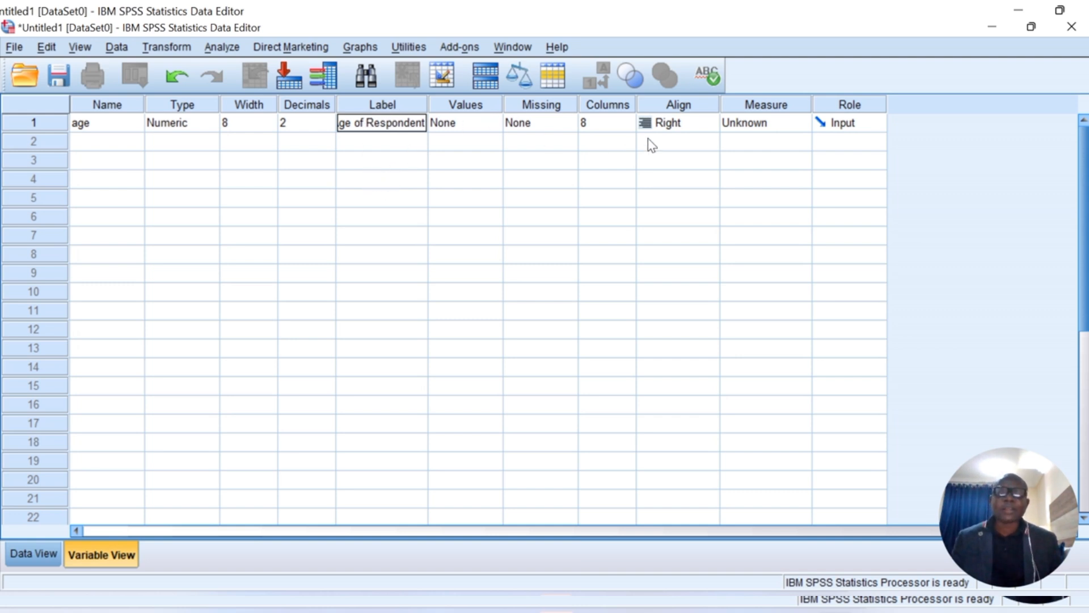
click(790, 129)
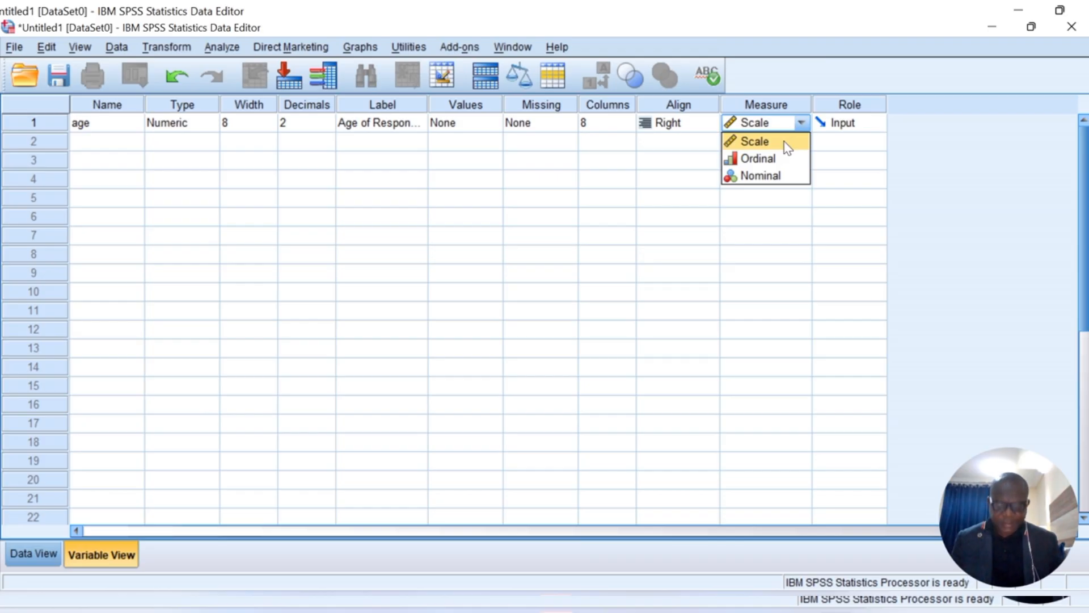
click(788, 146)
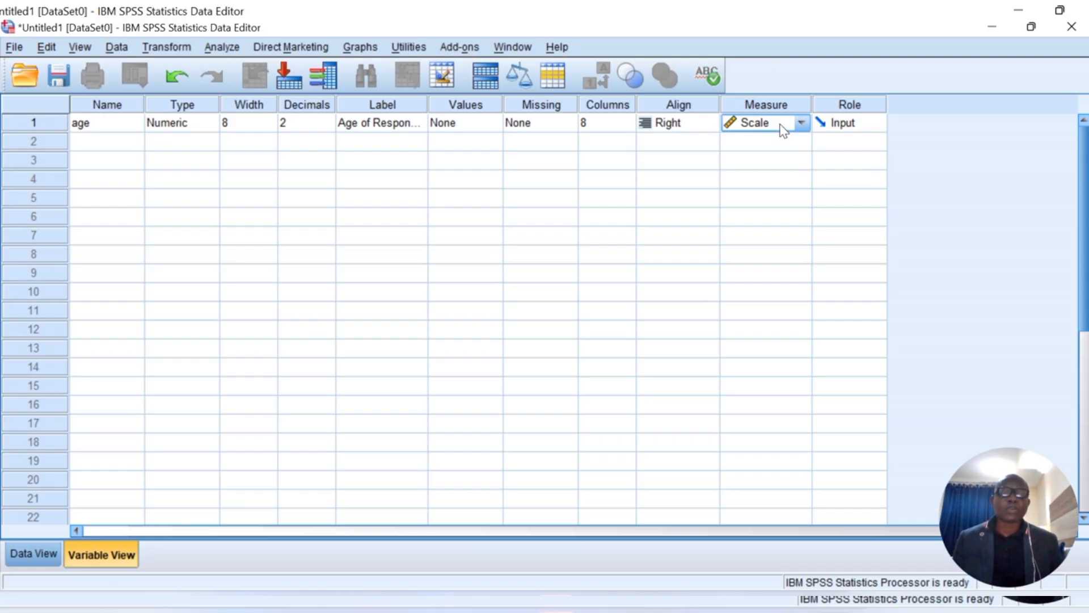
Add a second variable named gender and give it the label "Gender"
click(98, 149)
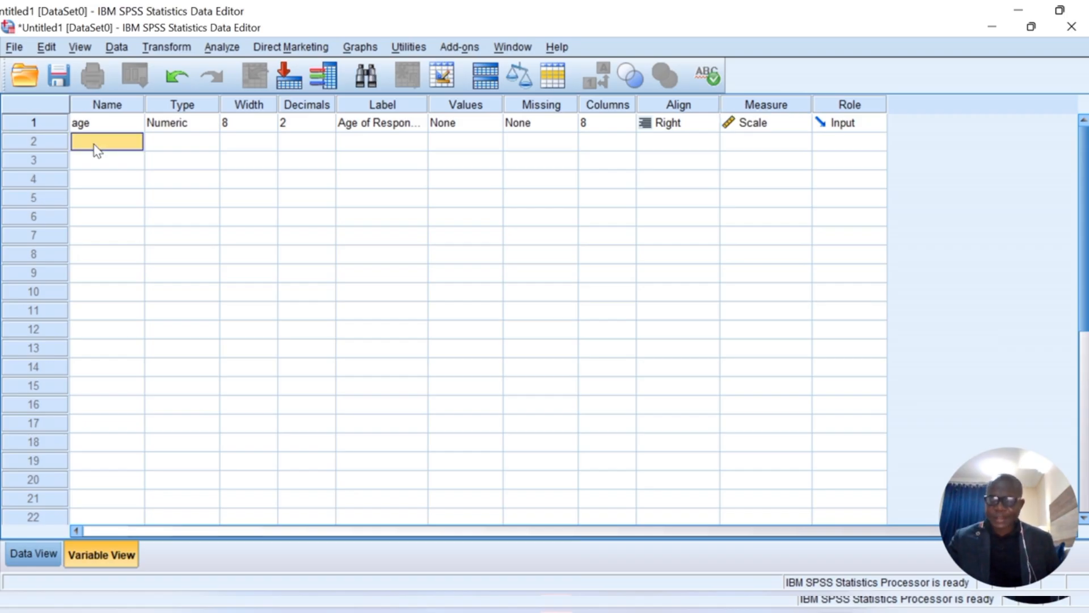
text(g)
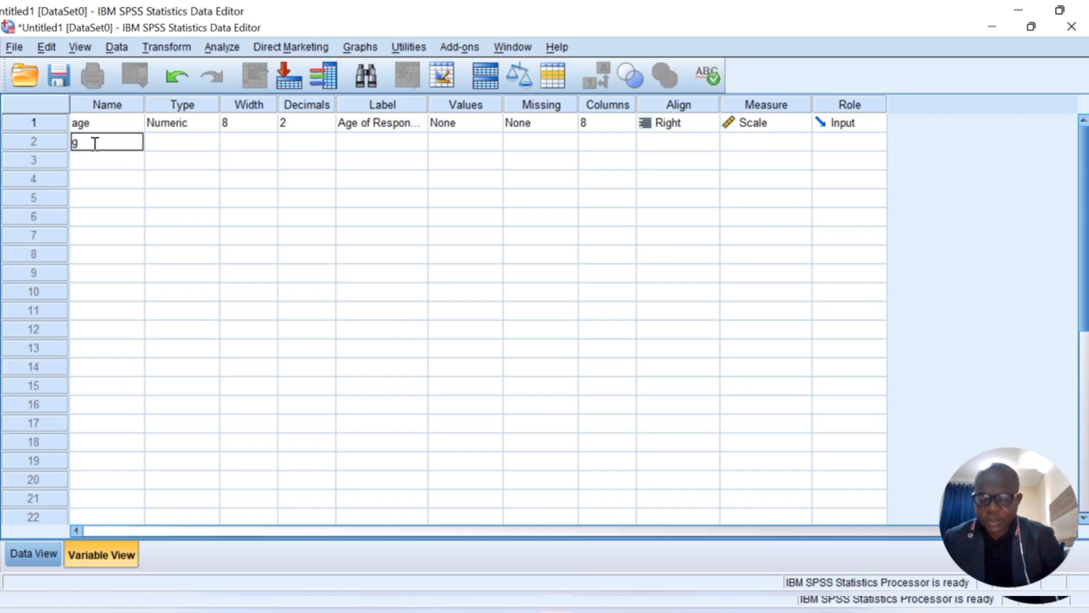
text(ender)
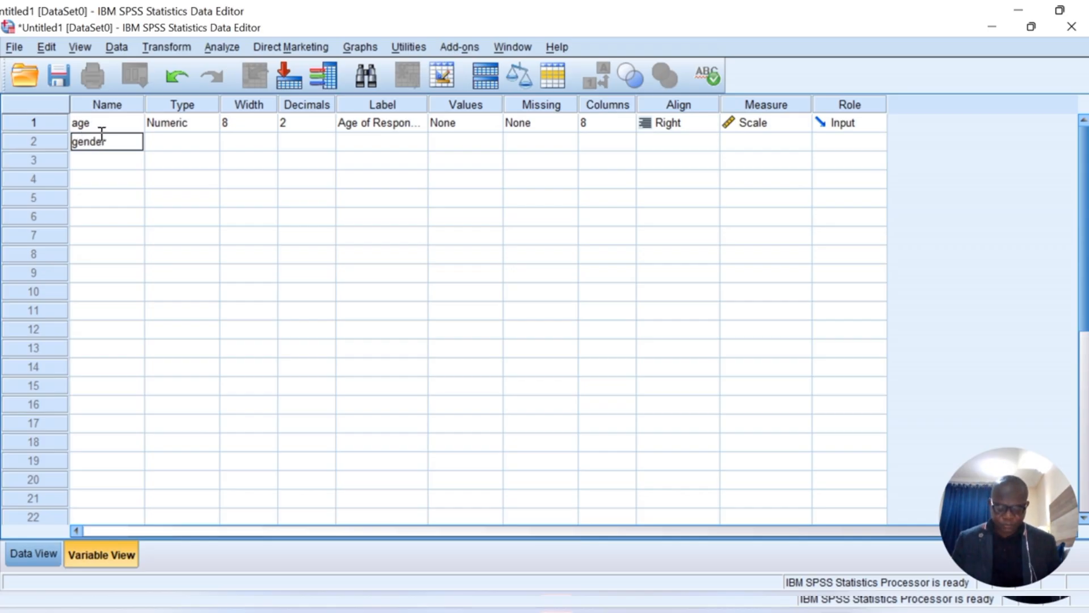
click(196, 142)
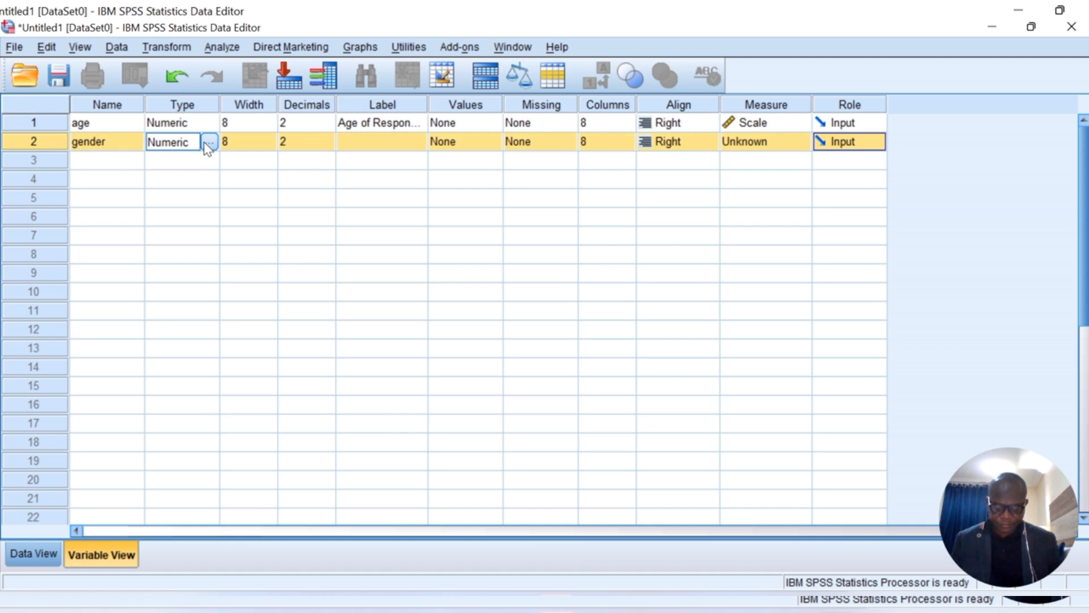
click(368, 148)
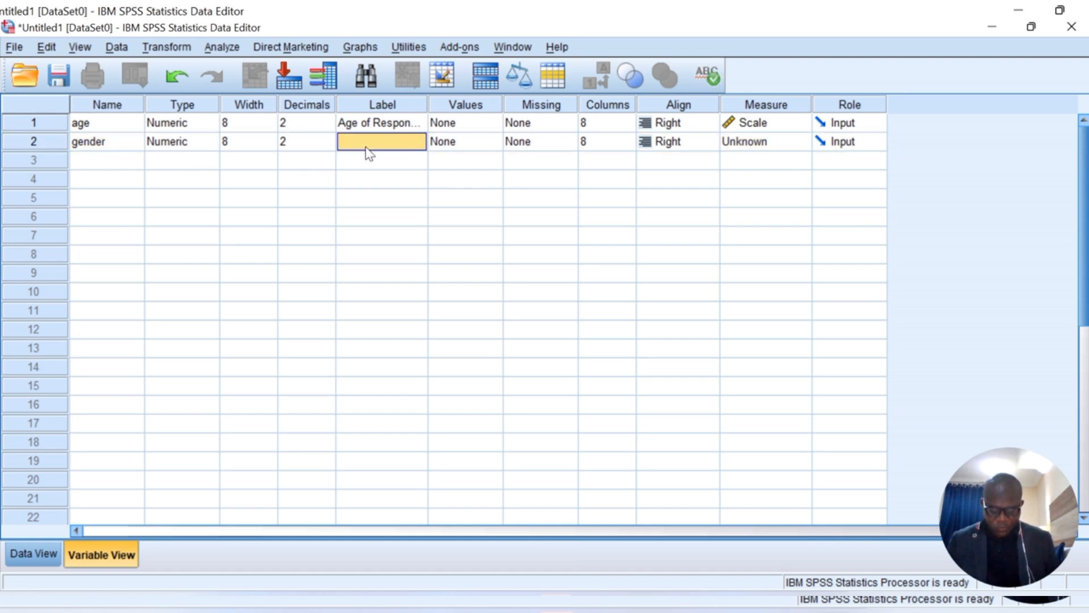
click(366, 148)
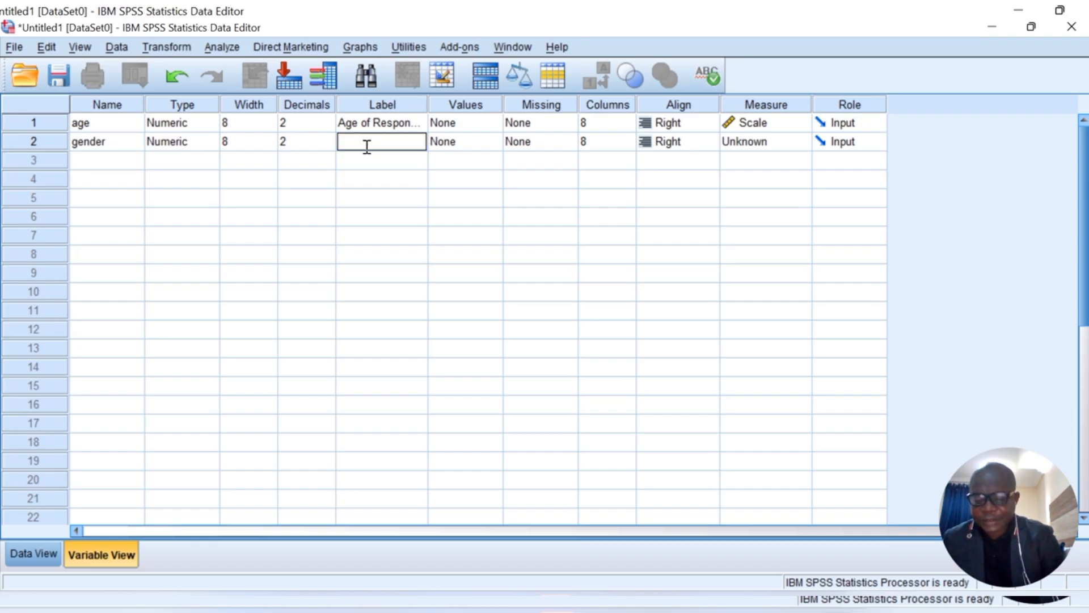
text(Gen)
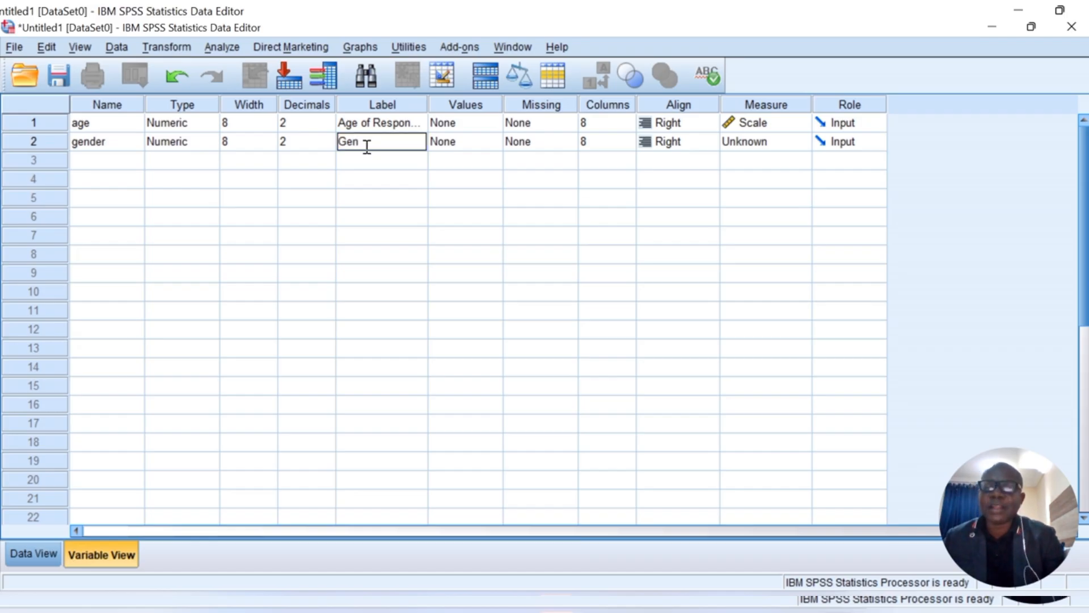
text(der)
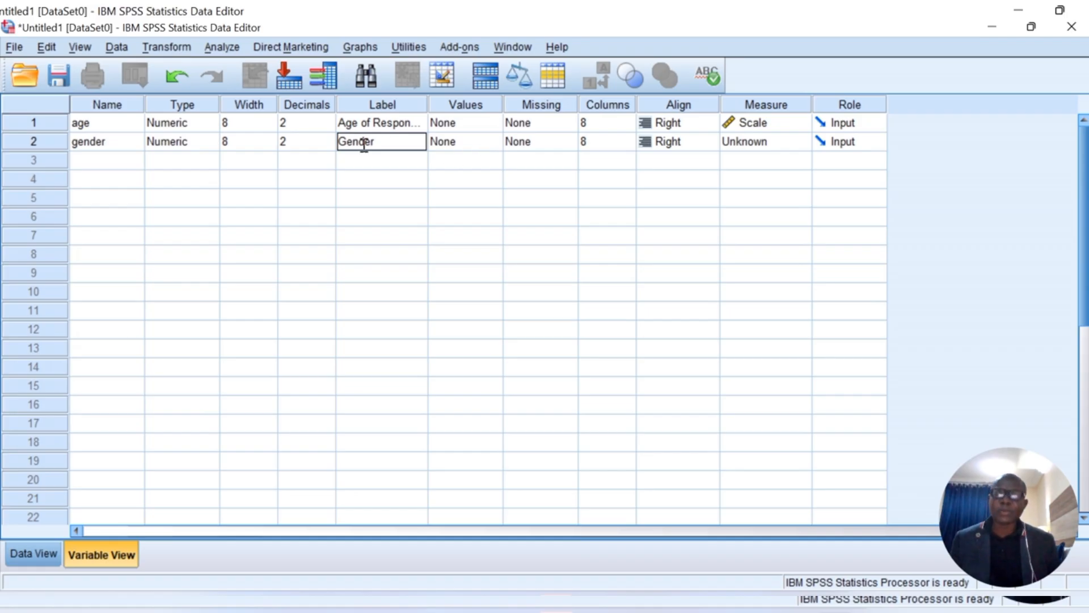
Add the value label 1 = Male to the gender variable
click(485, 149)
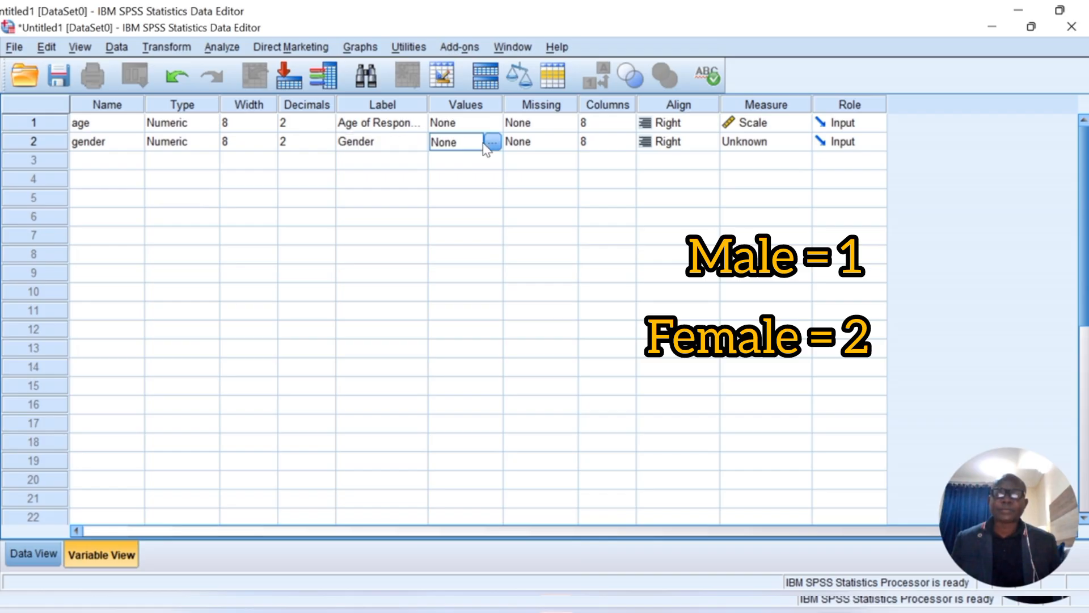
click(492, 143)
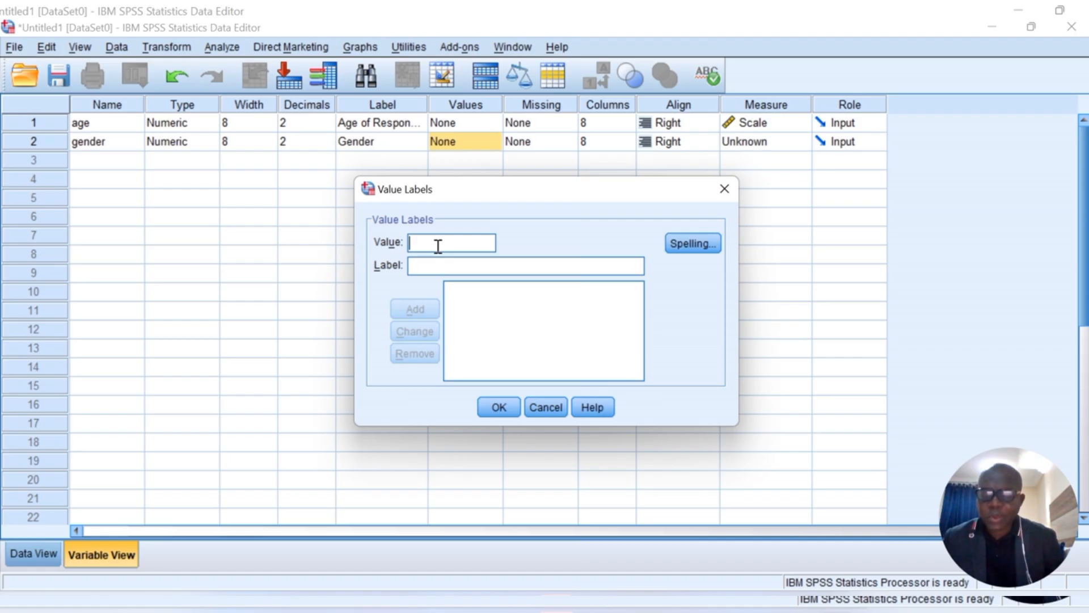
text(1)
click(431, 264)
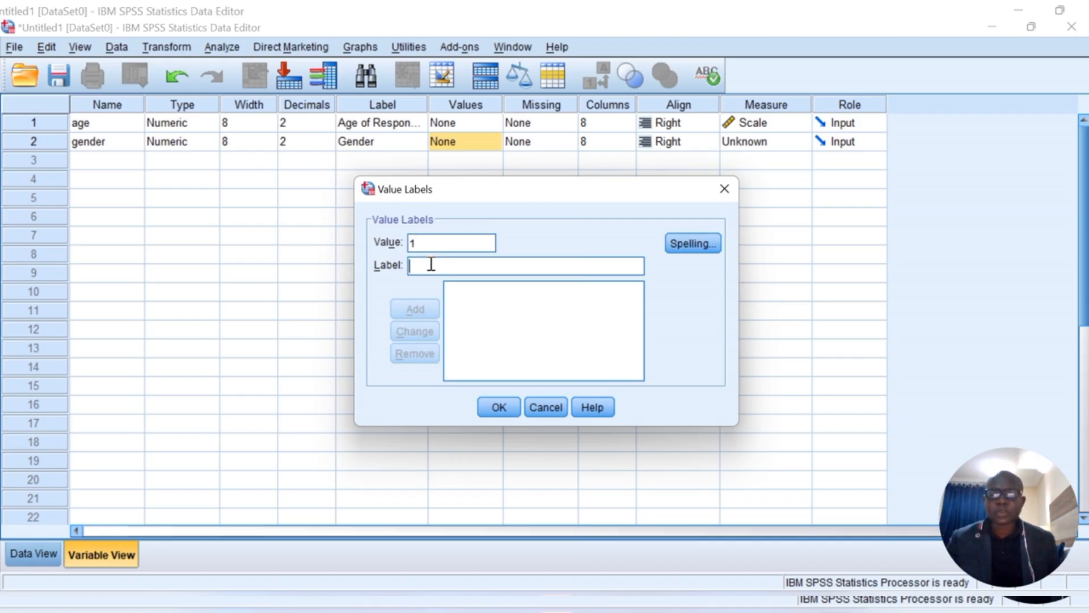
text(Male)
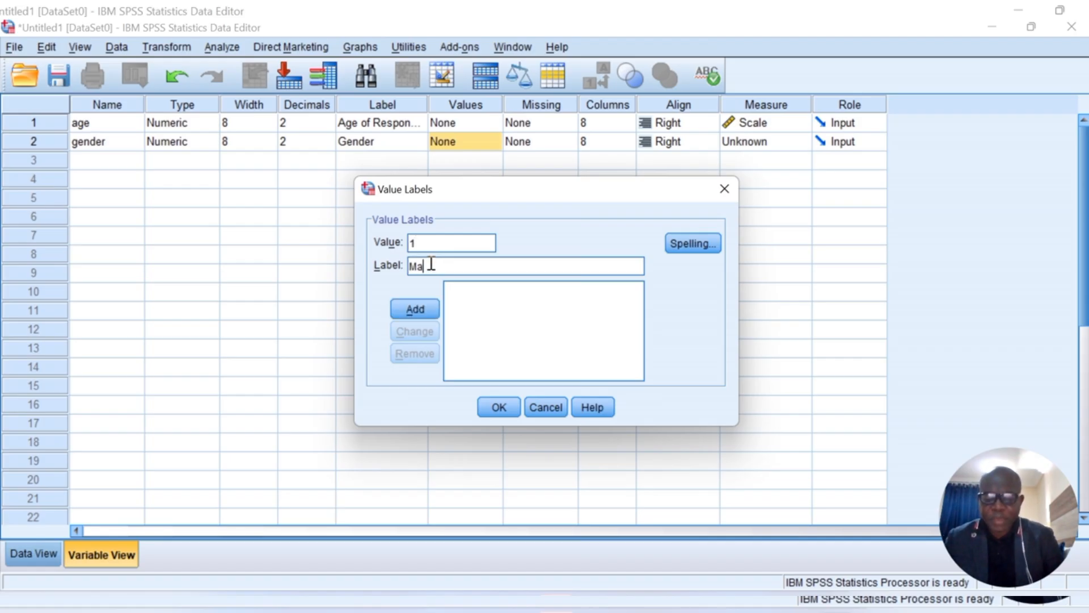
click(420, 304)
Add the value label 2 = Female to the gender variable and set its measure to Nominal
click(428, 244)
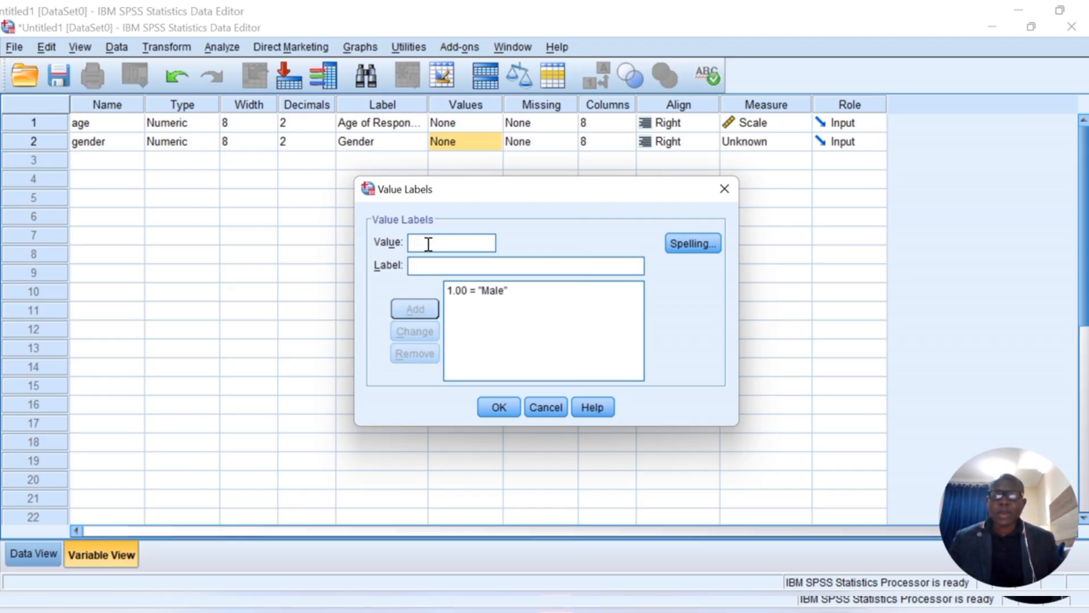
text(2)
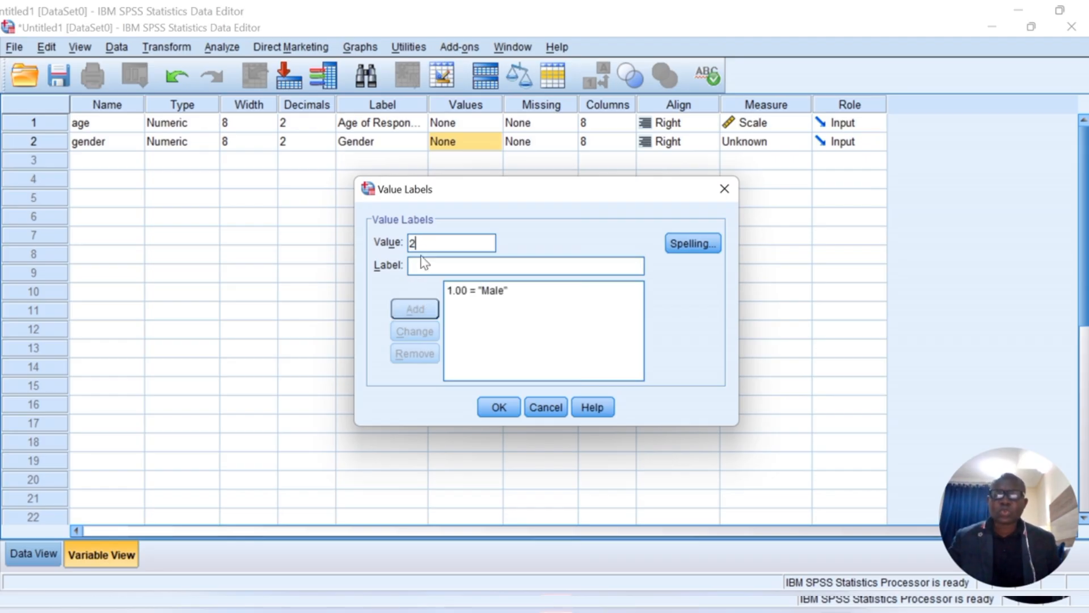
click(423, 267)
text(Fe)
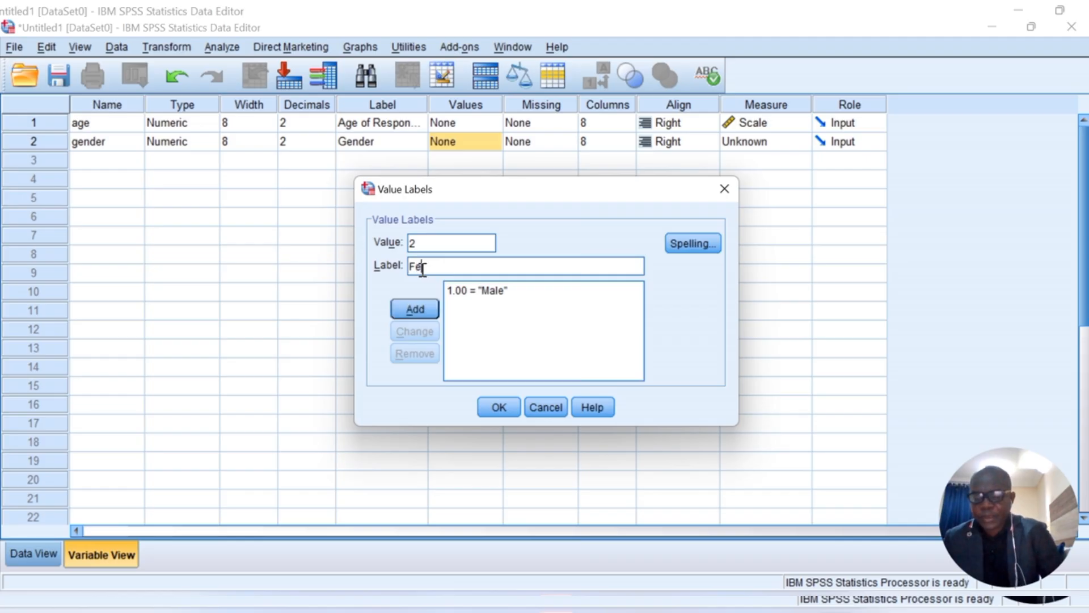
text(male)
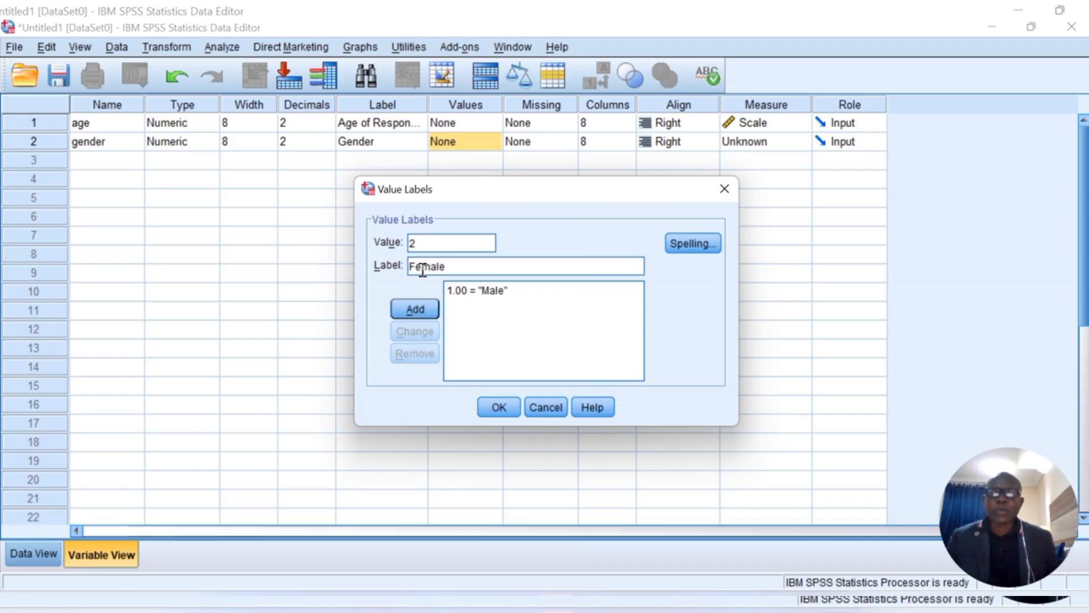
click(413, 310)
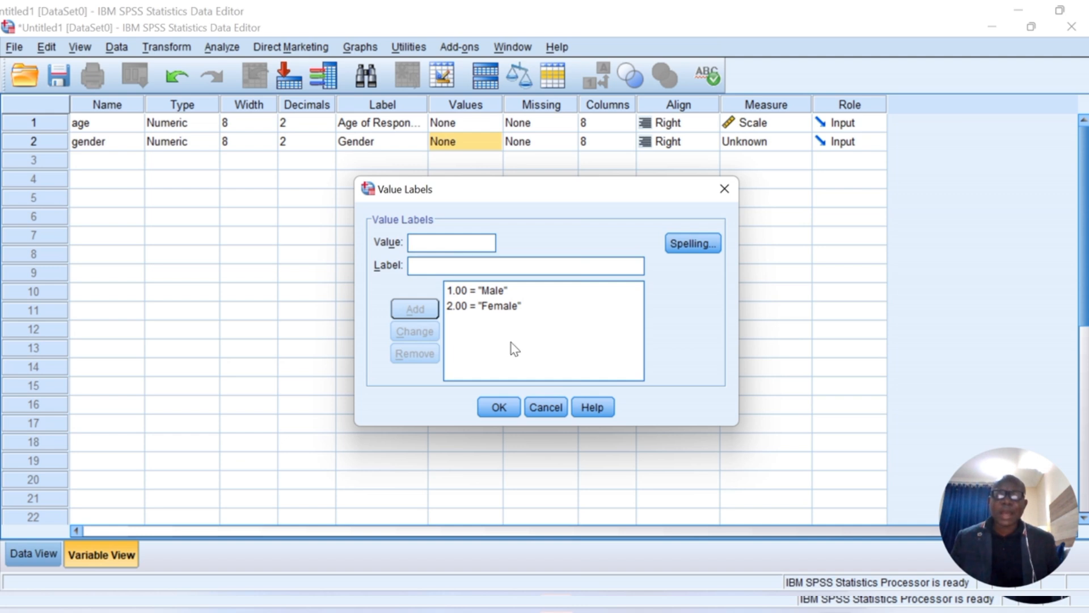
click(502, 409)
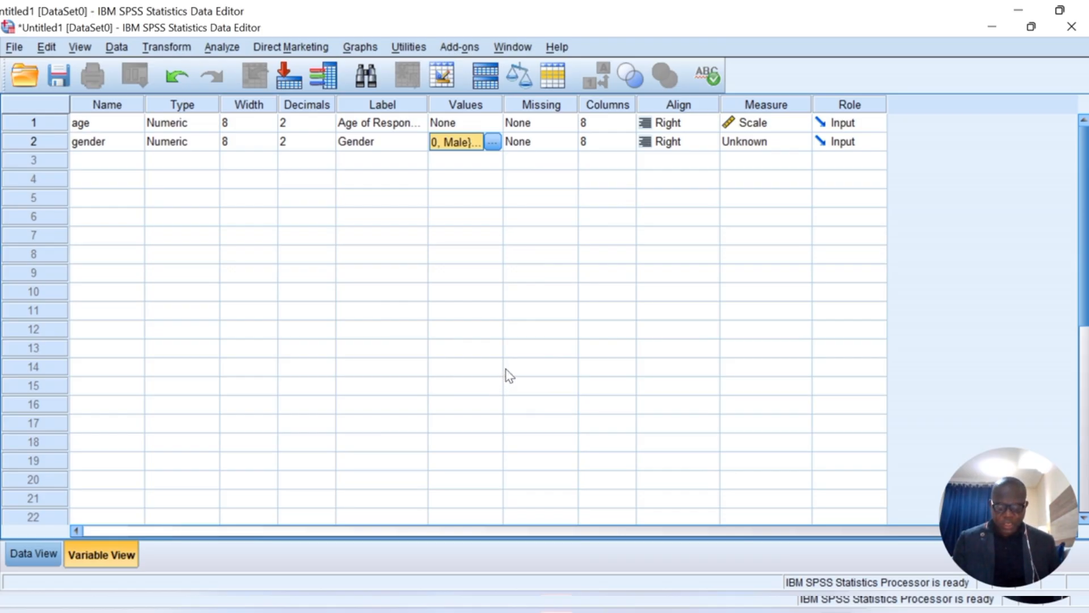
click(785, 147)
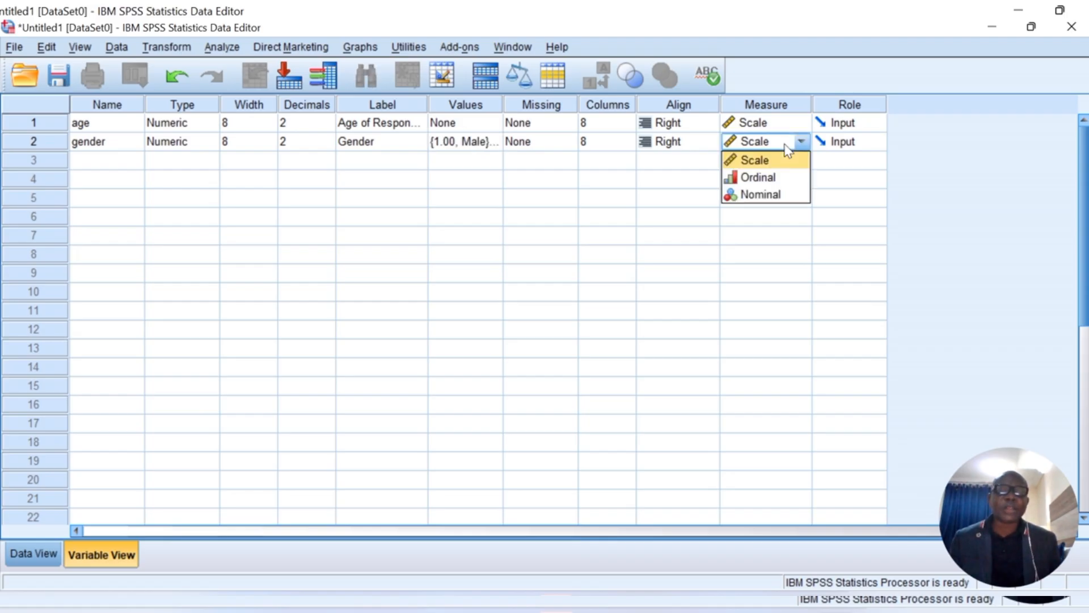
click(773, 195)
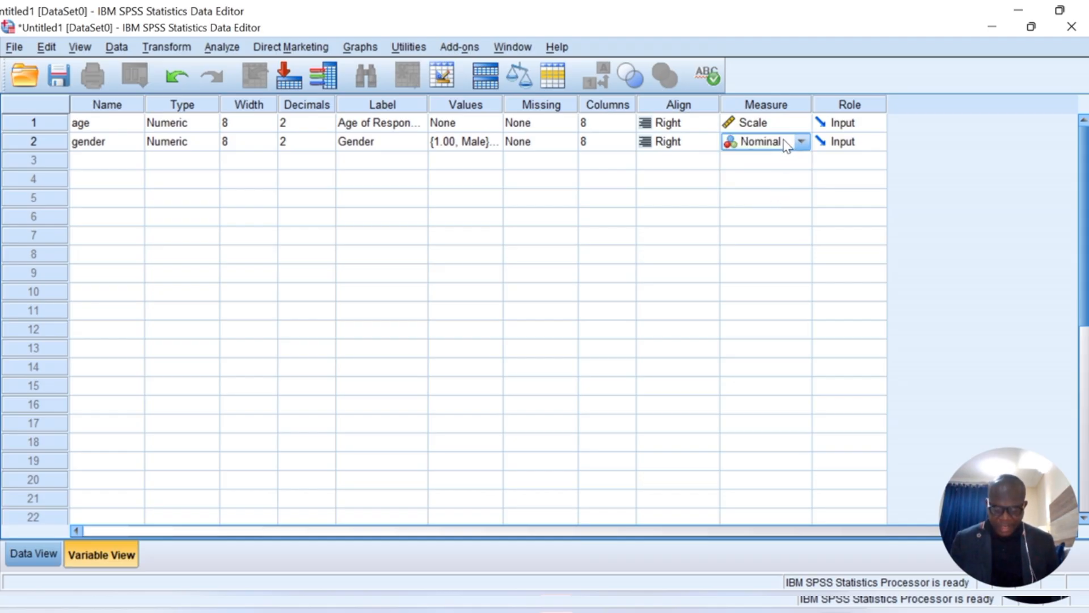
Add a third variable named score and keep its type as Numeric
click(118, 165)
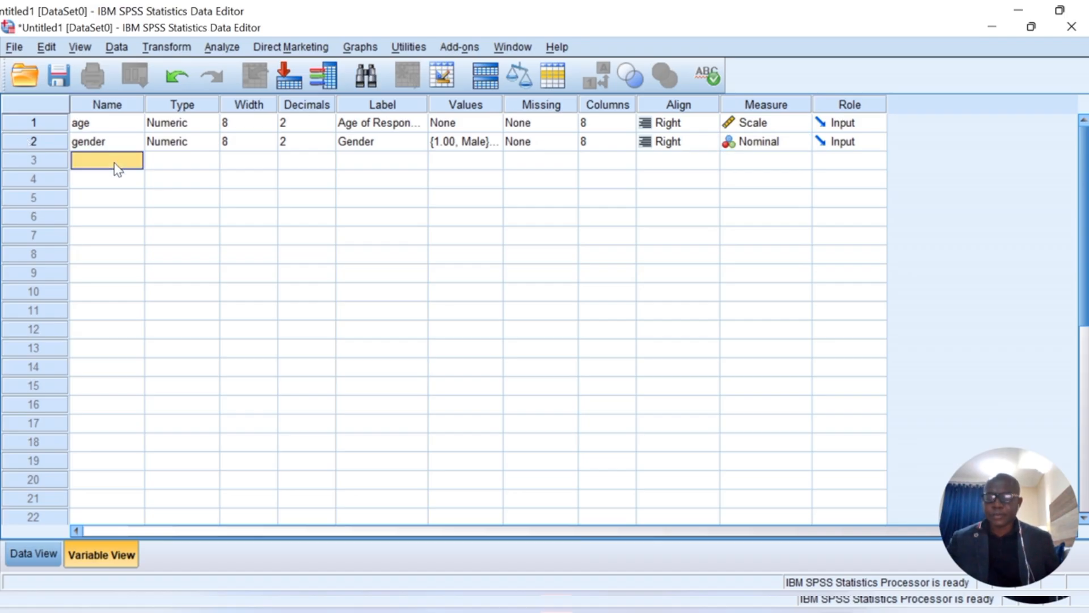
text(score)
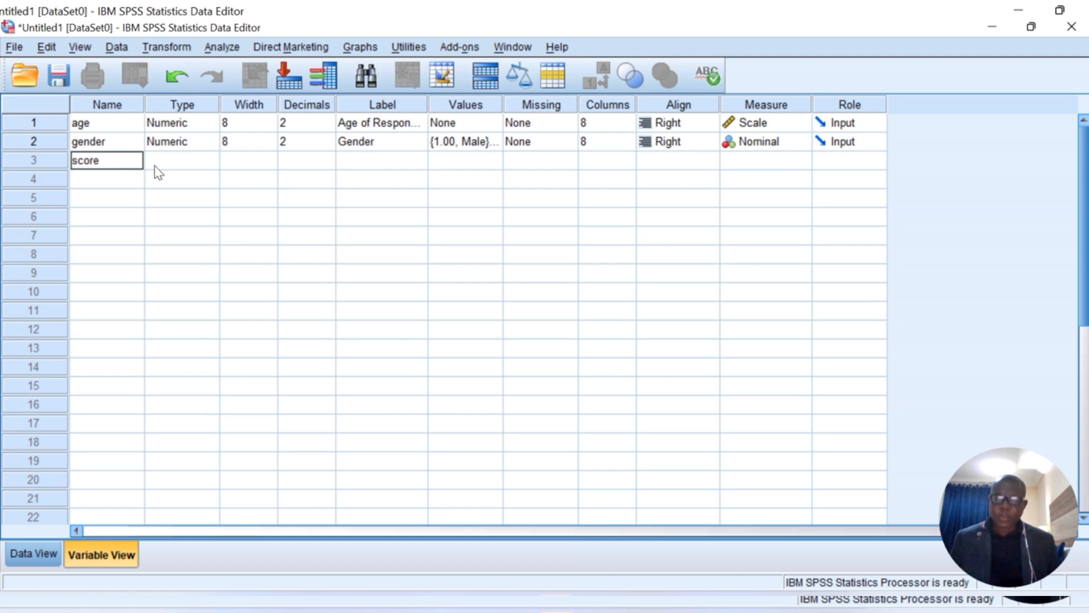
click(205, 163)
click(211, 161)
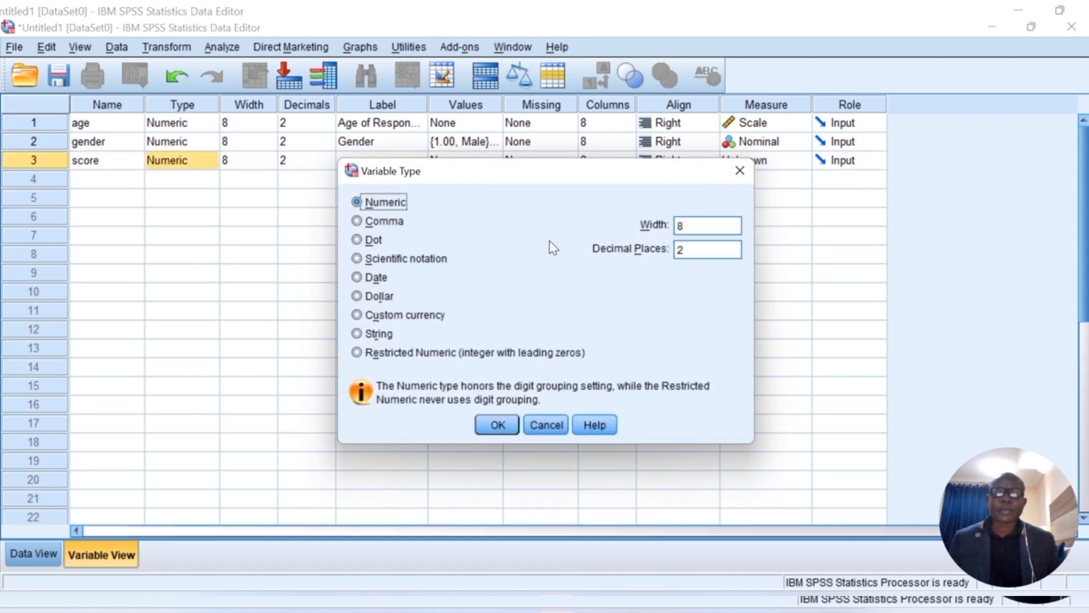
click(500, 427)
Give the score variable the label "Knowledge Score"
click(374, 164)
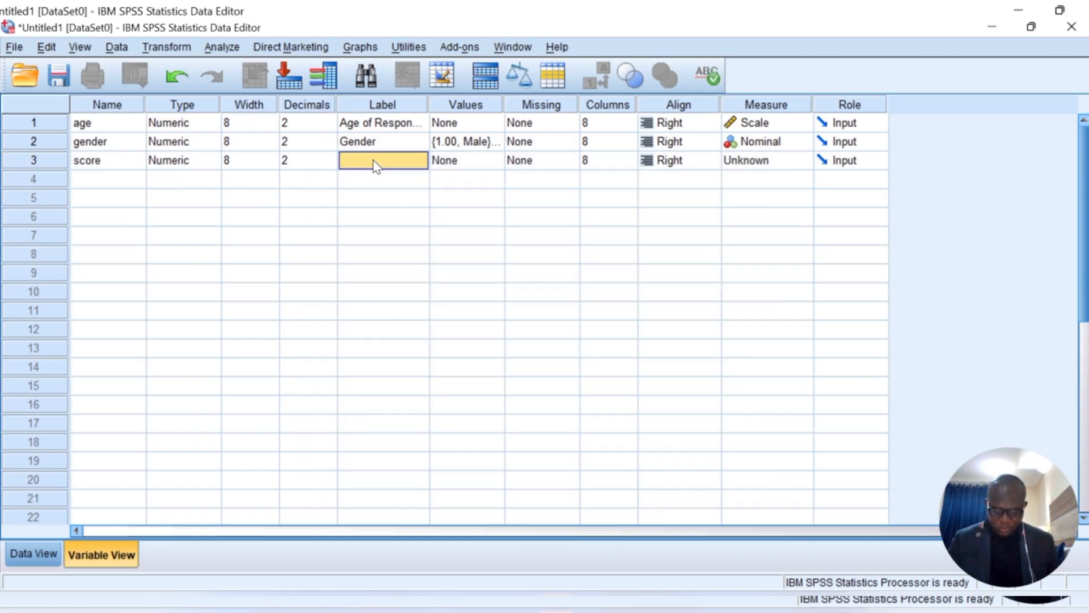
text(K)
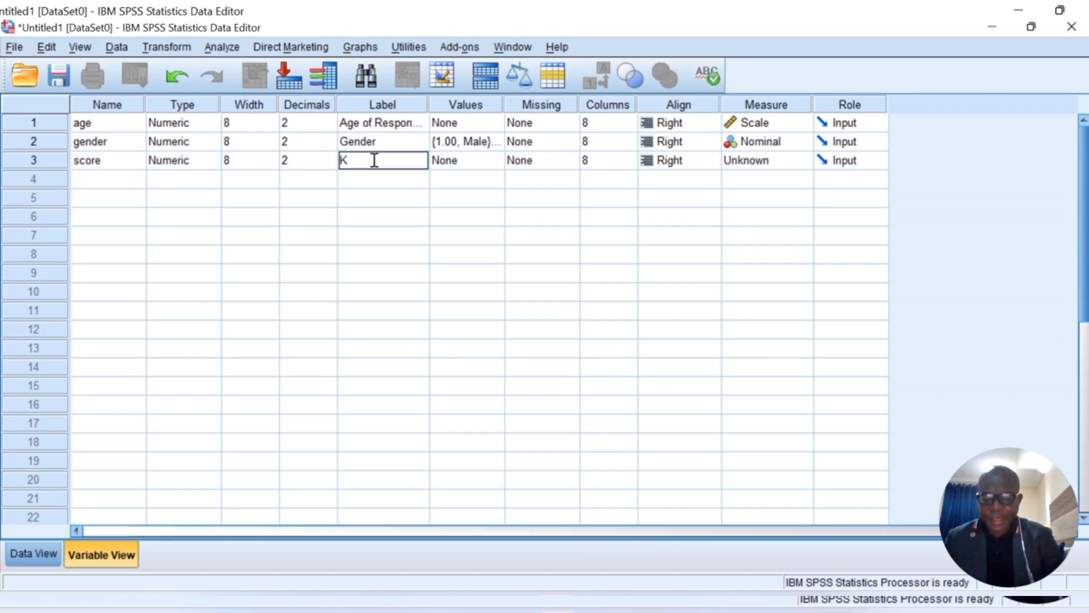
text(now)
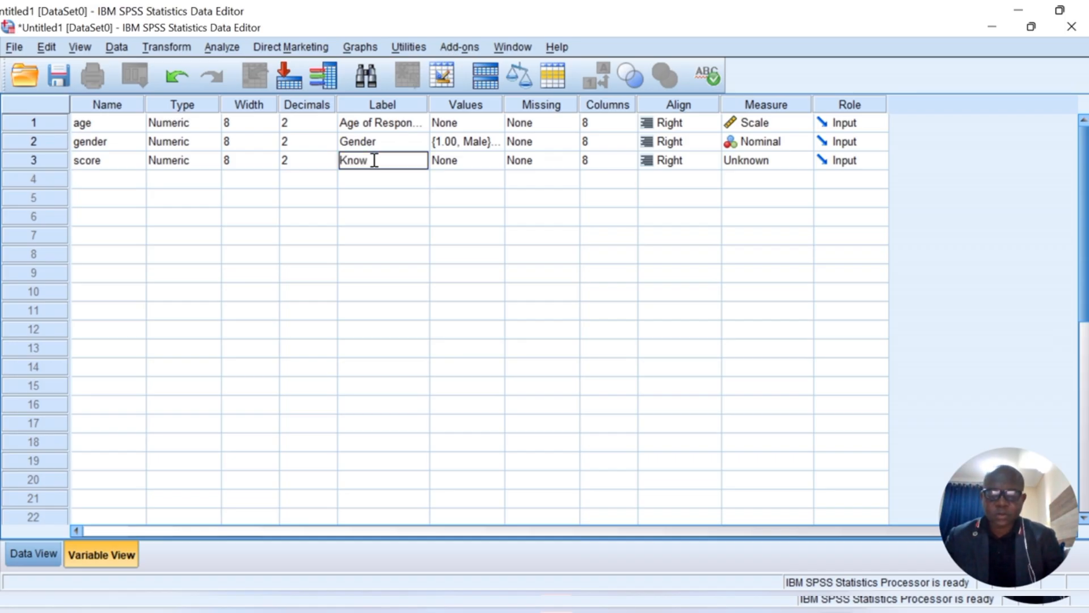
text(ledg)
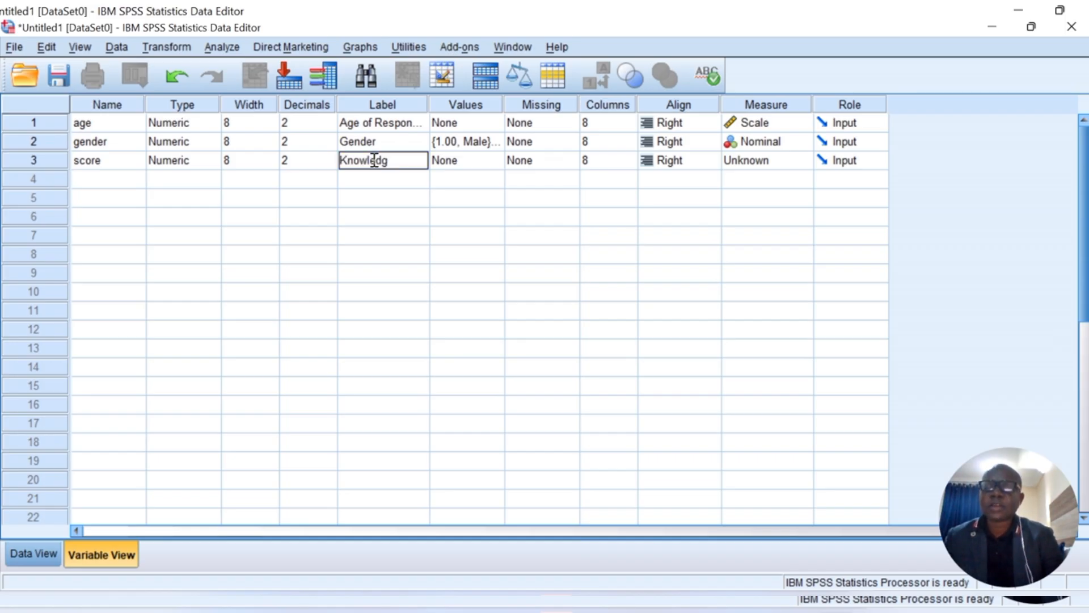
text(e)
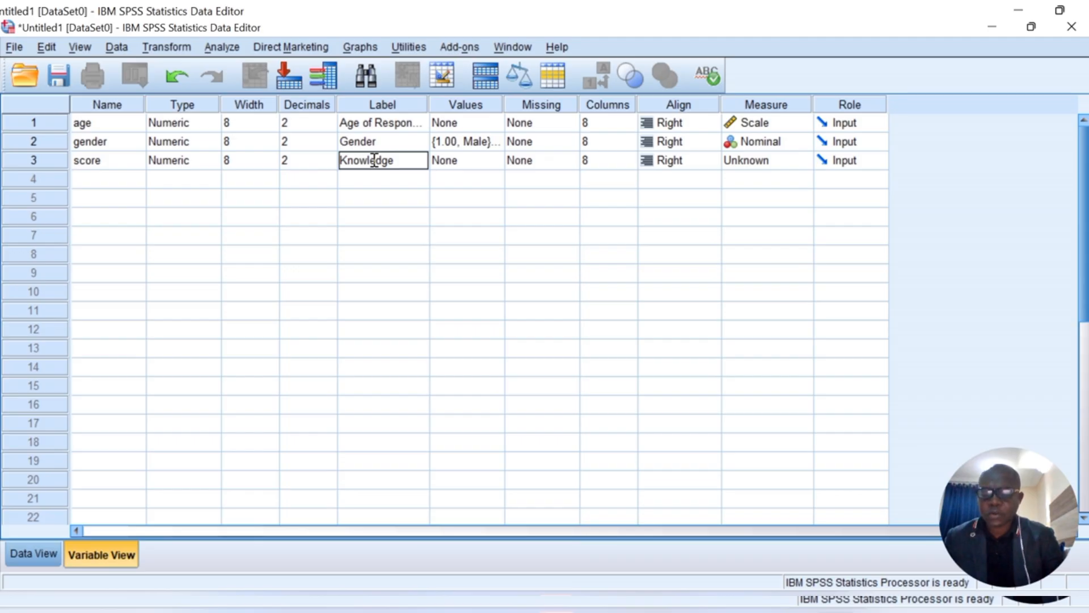
text( Score)
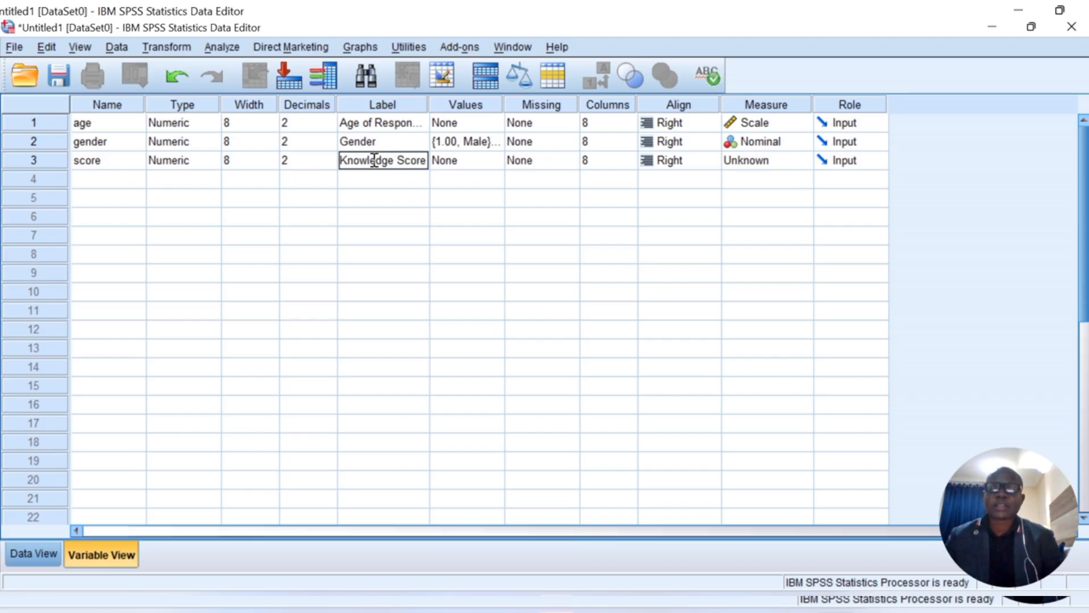
Leave the score variable without value labels and set its measure to Scale
click(486, 164)
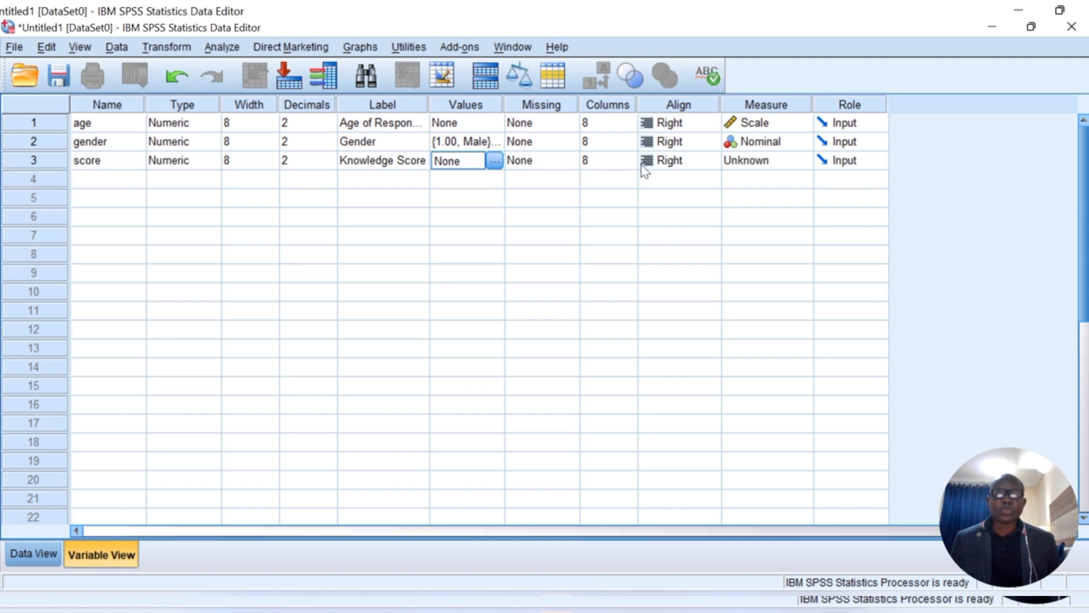
click(791, 167)
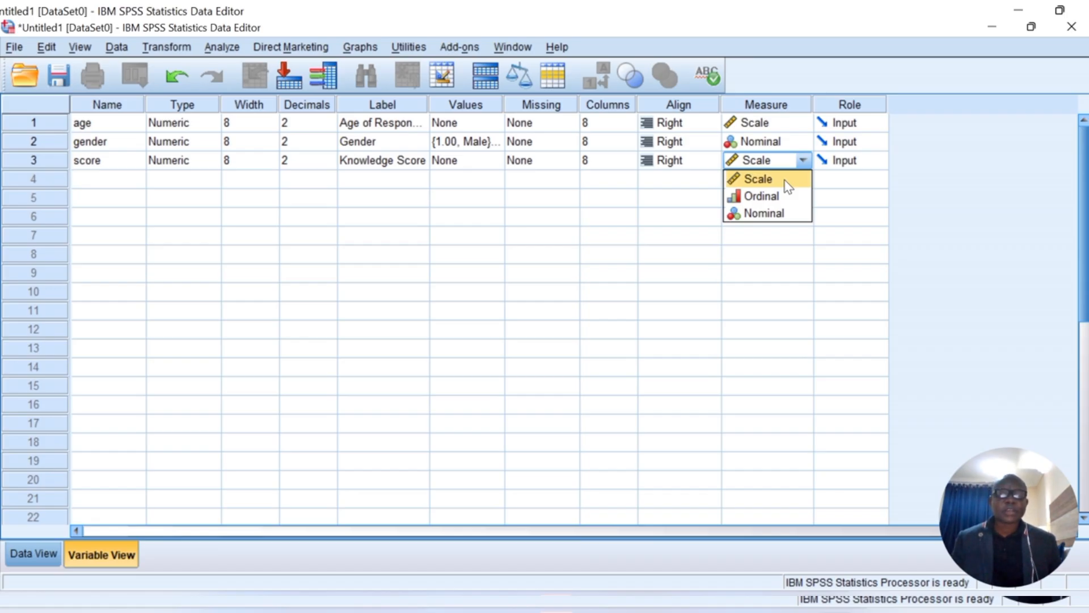
click(785, 180)
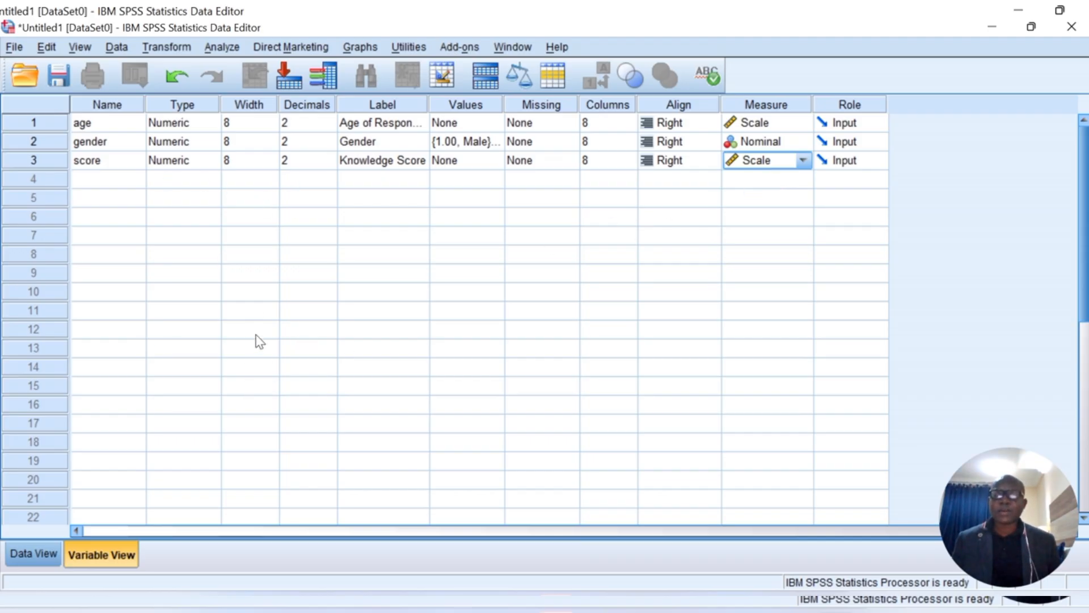
Switch to the data sheet and enter the first case with age 23, gender 1 and score 78
click(22, 556)
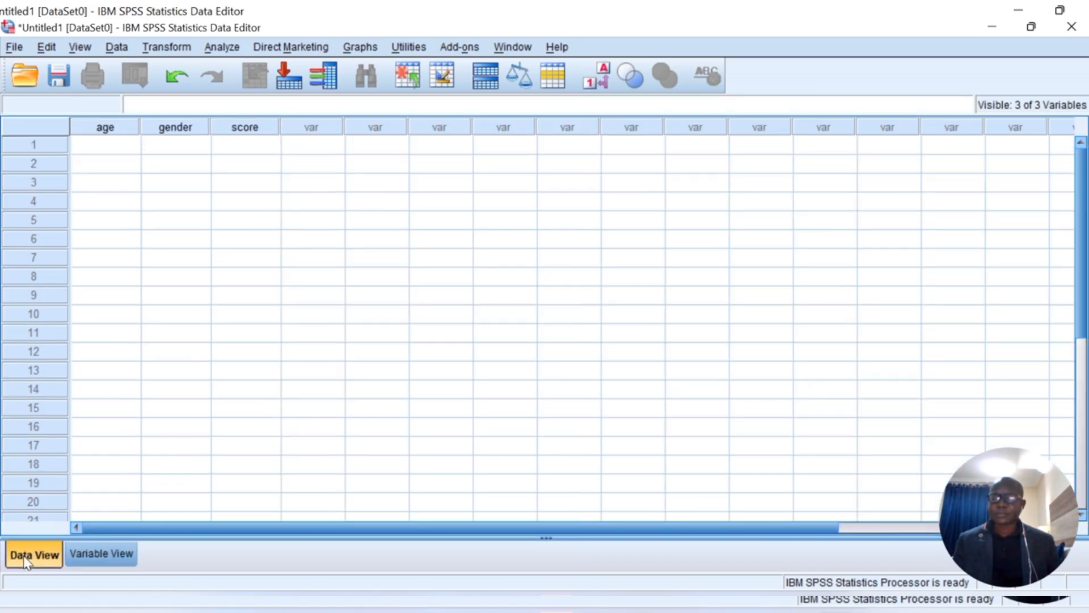
click(113, 152)
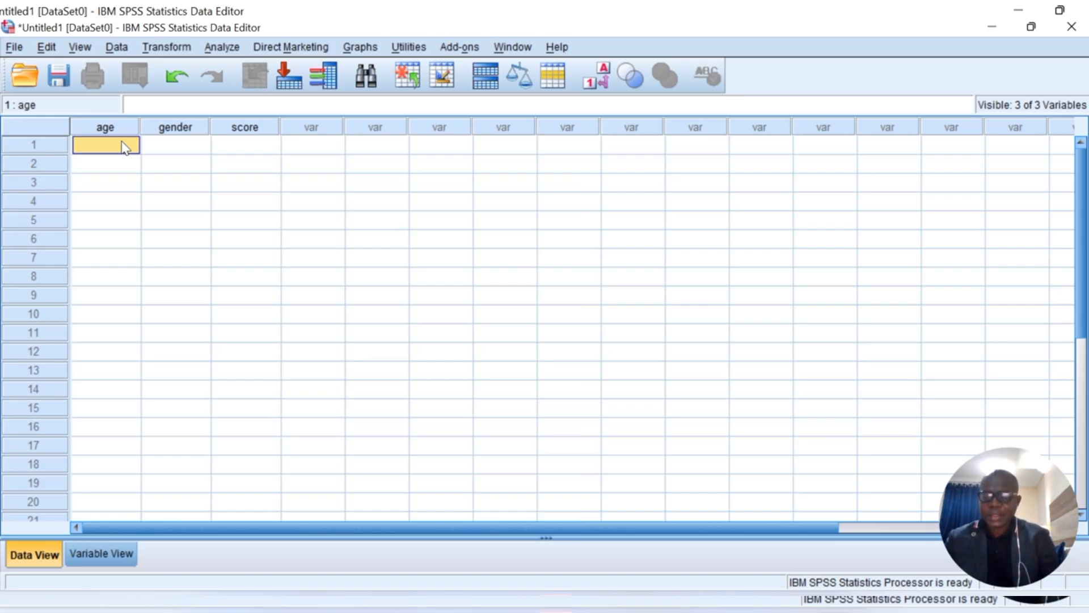
text(23)
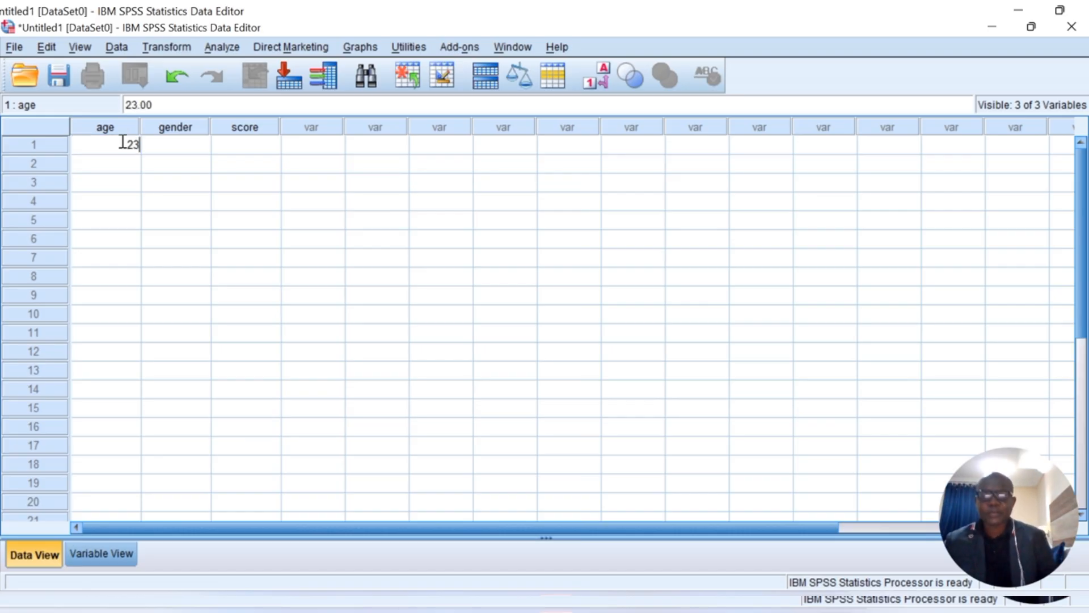
key(Tab)
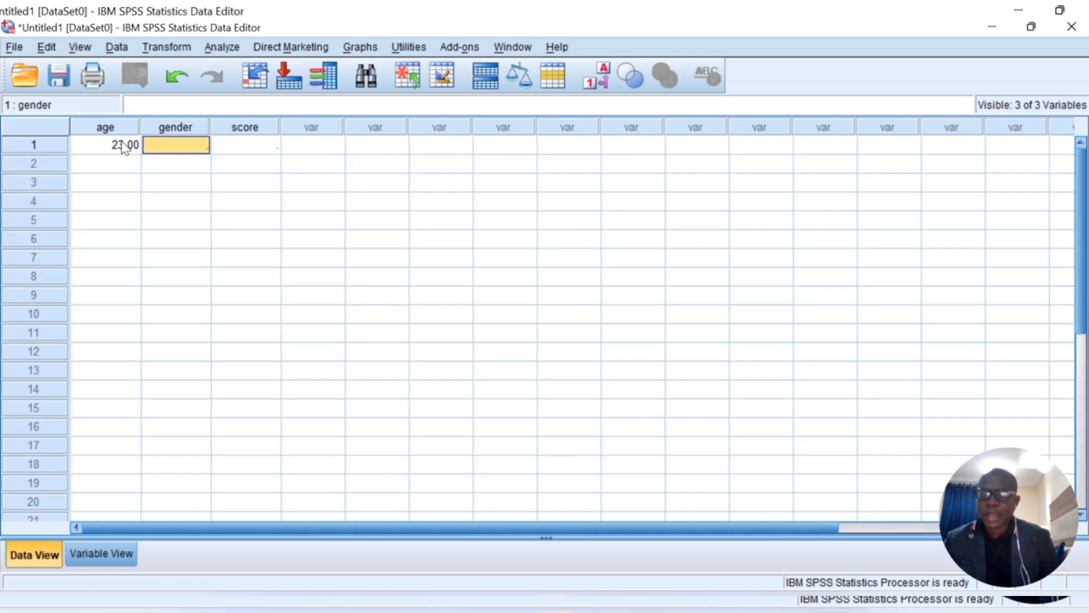
text(1)
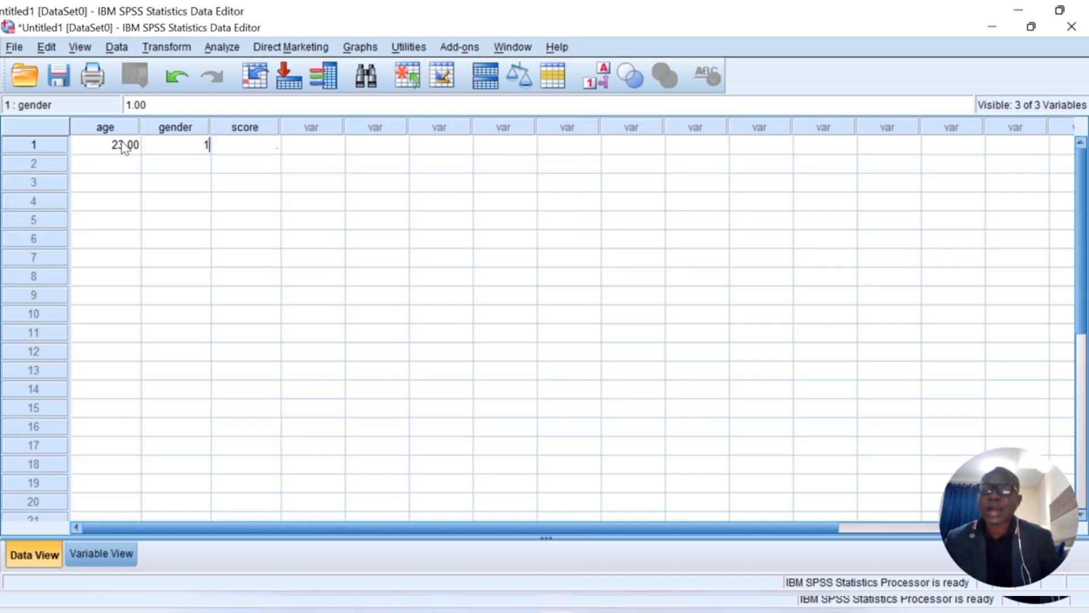
key(Tab)
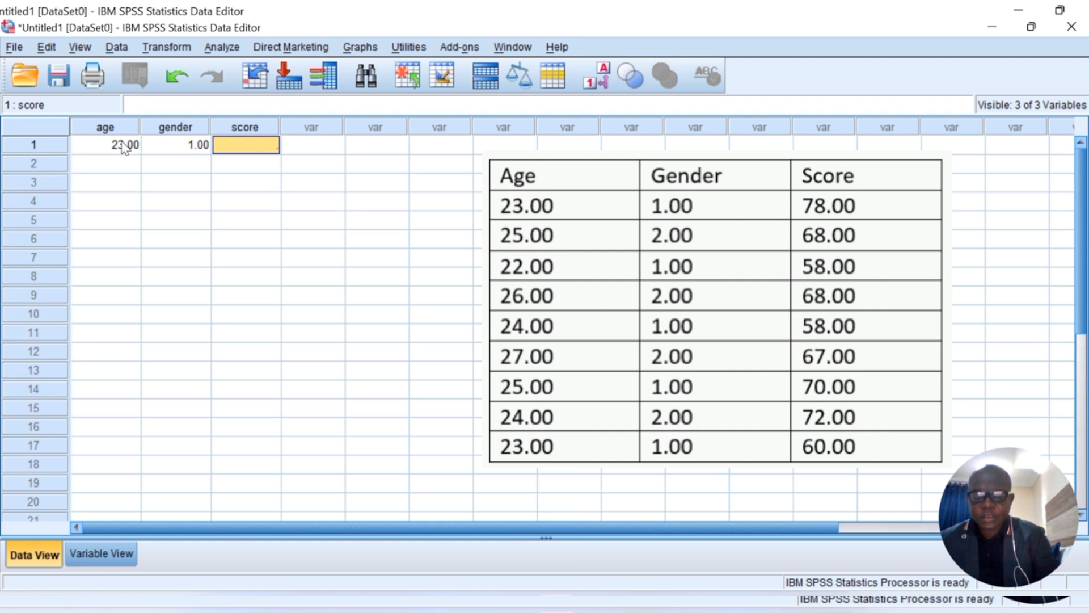
text(78)
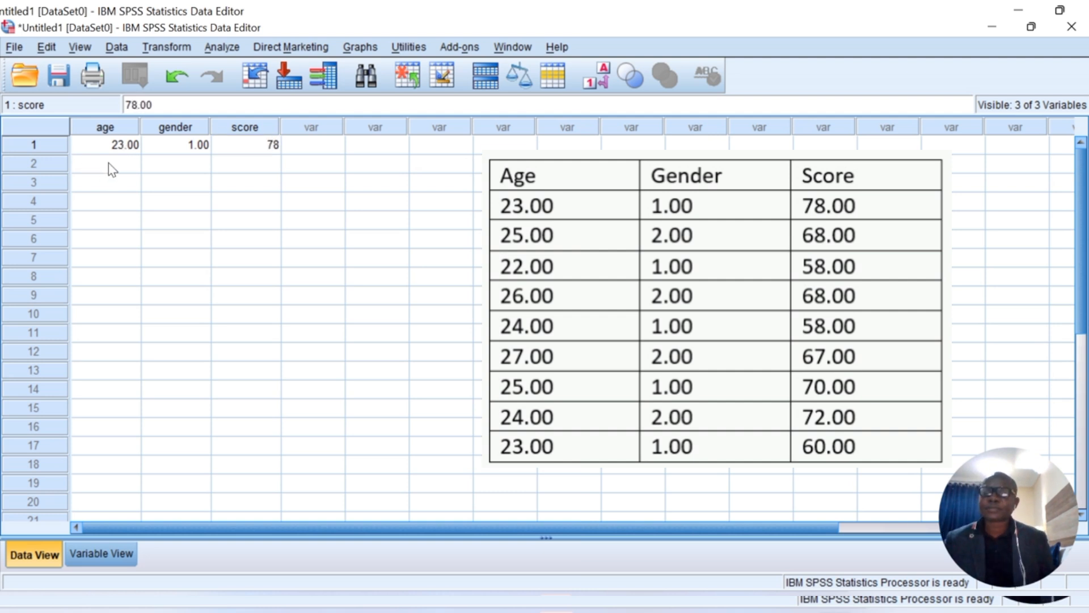
Enter the second case with age 25, gender 2 and score 68
click(107, 162)
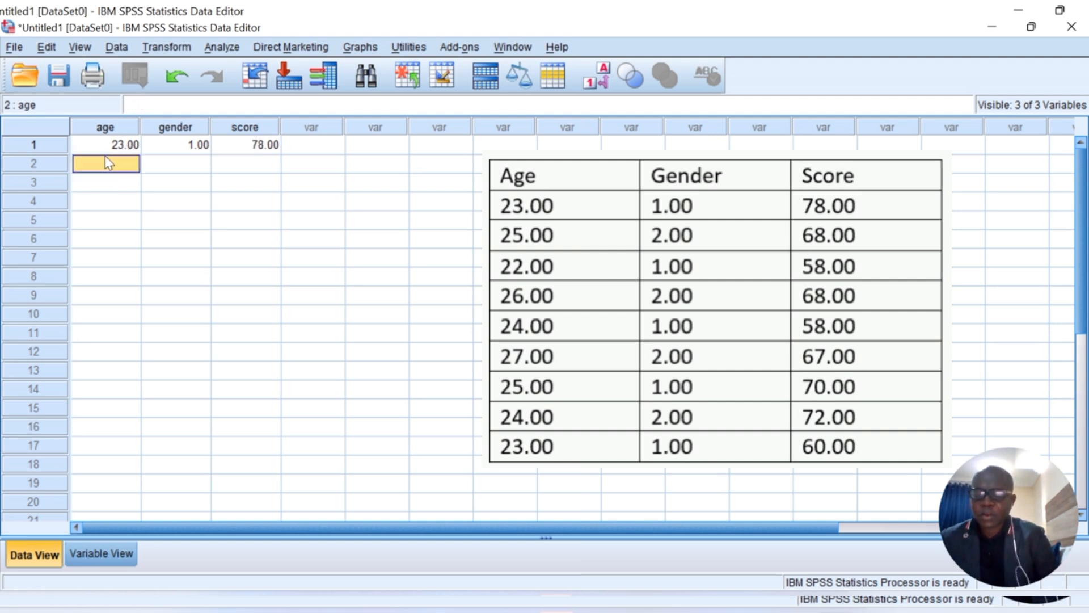
text(2)
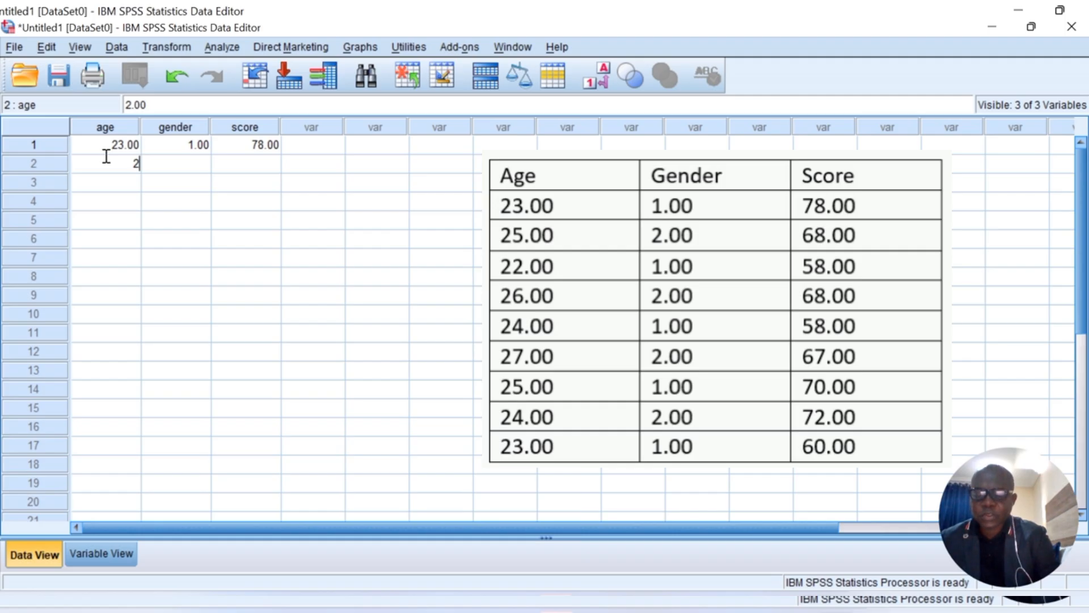
text(5)
key(Tab)
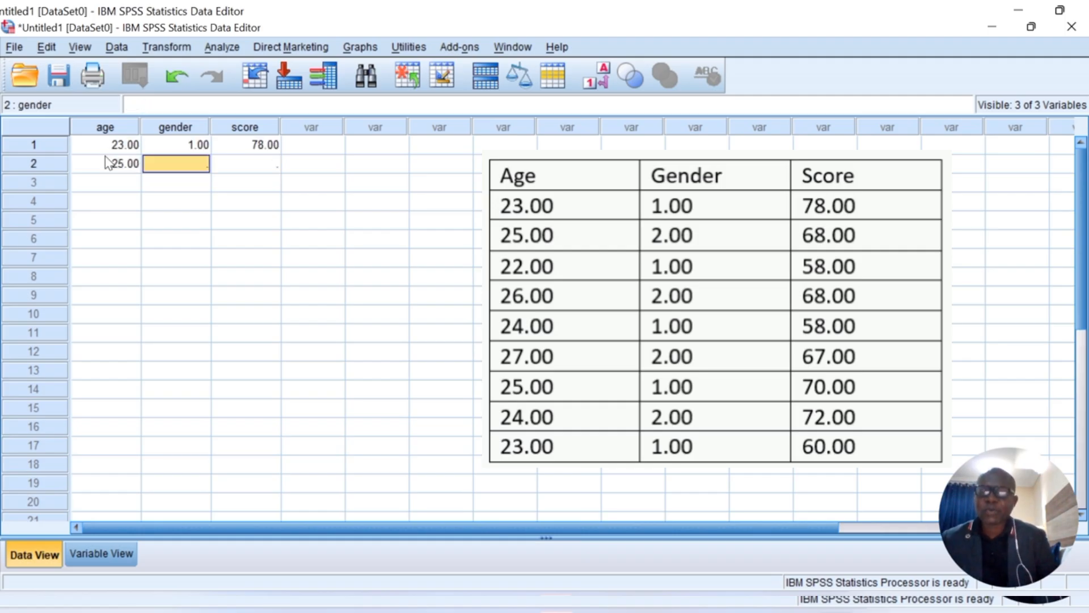
text(2)
key(Tab)
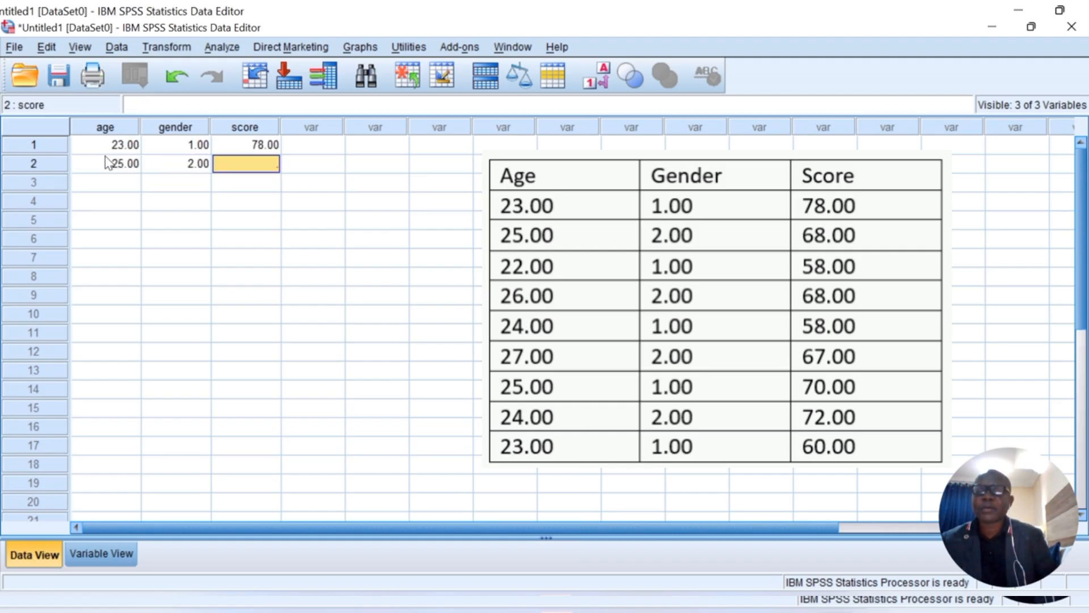
text(68)
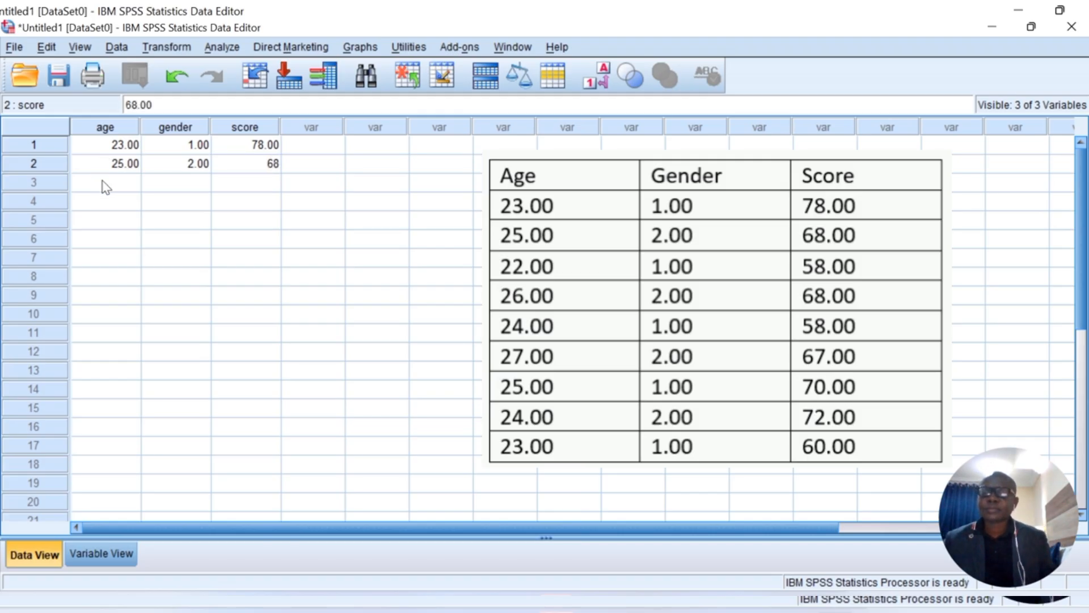
Enter the third case with age 22, gender 1 and score 58
click(125, 184)
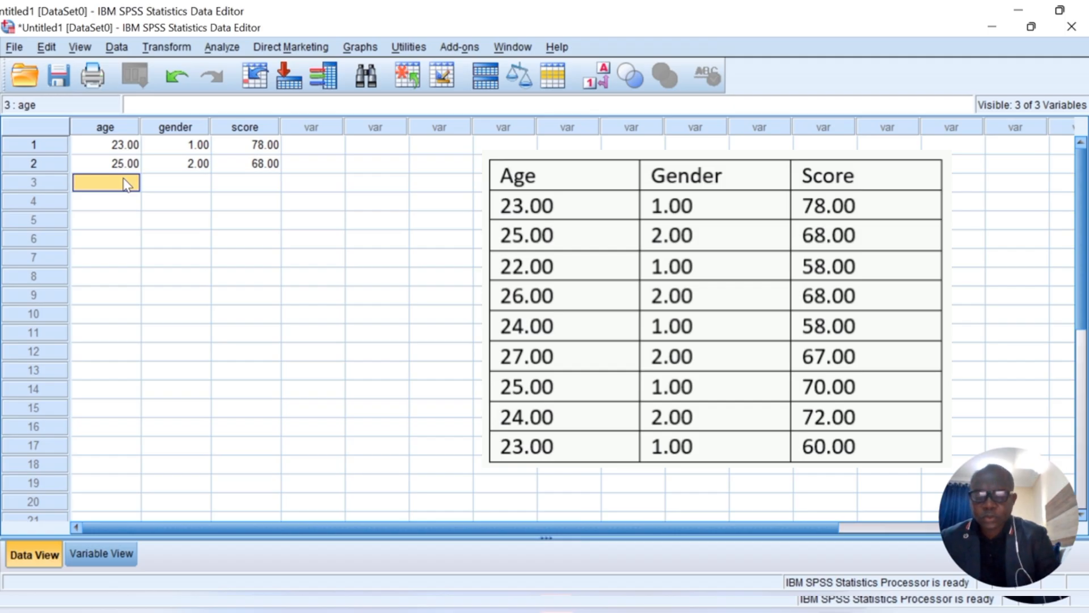
text(2)
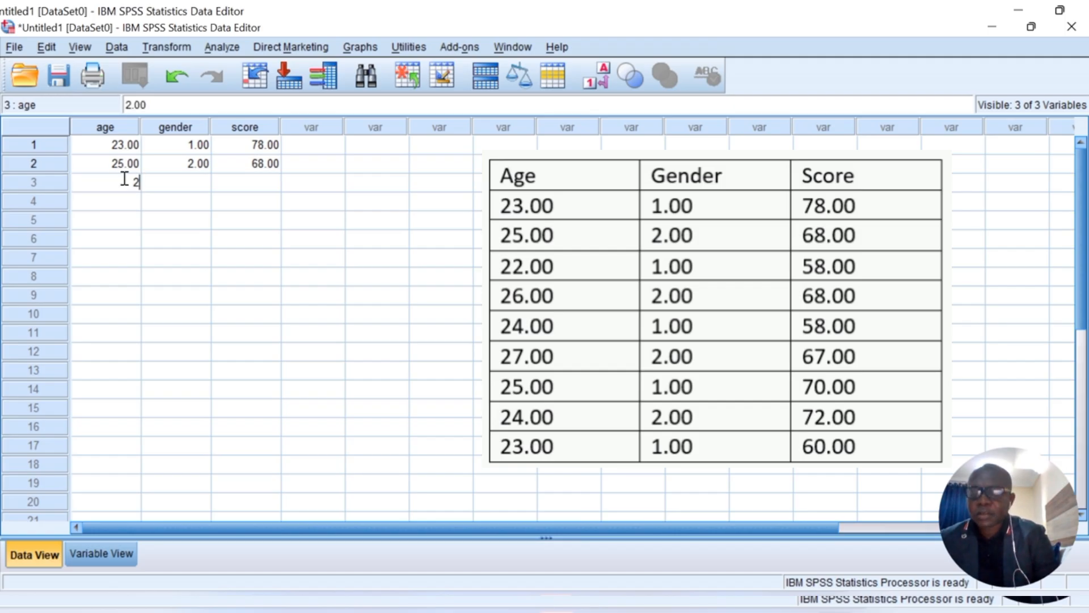
text(2)
key(Tab)
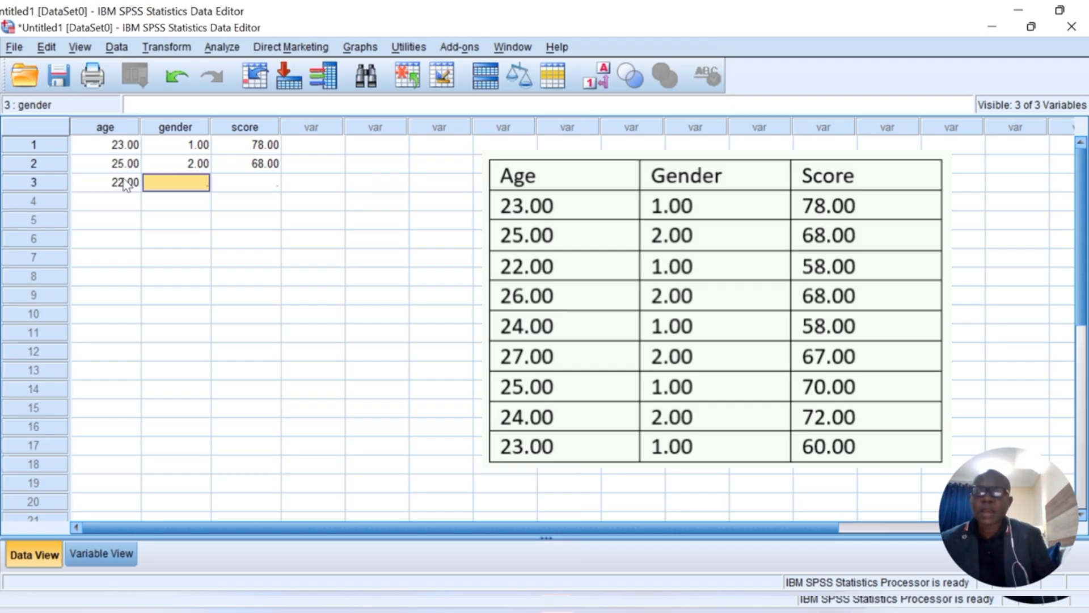
text(1)
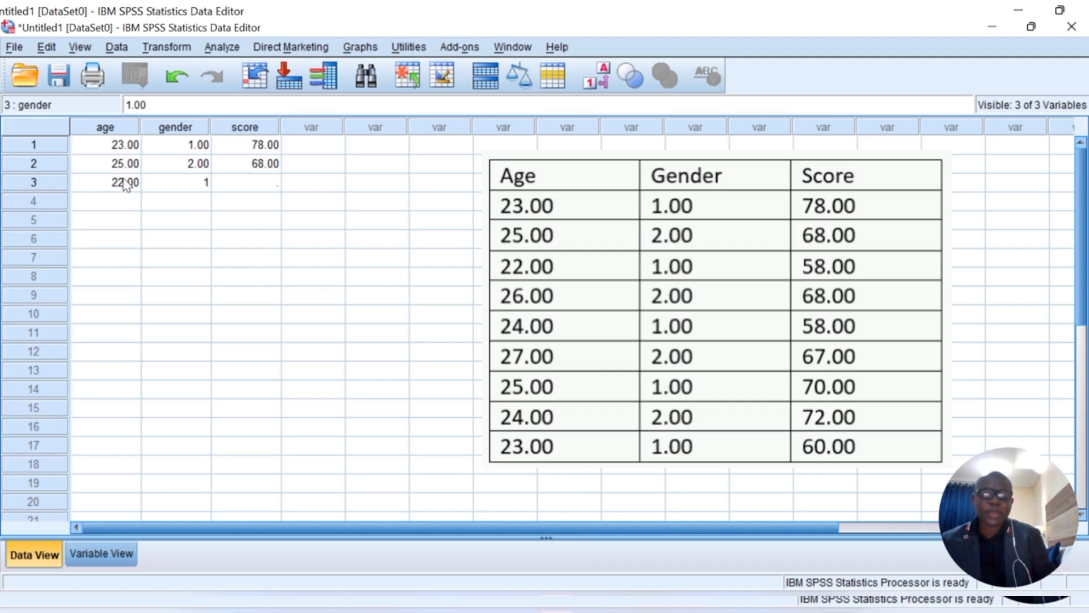
key(Tab)
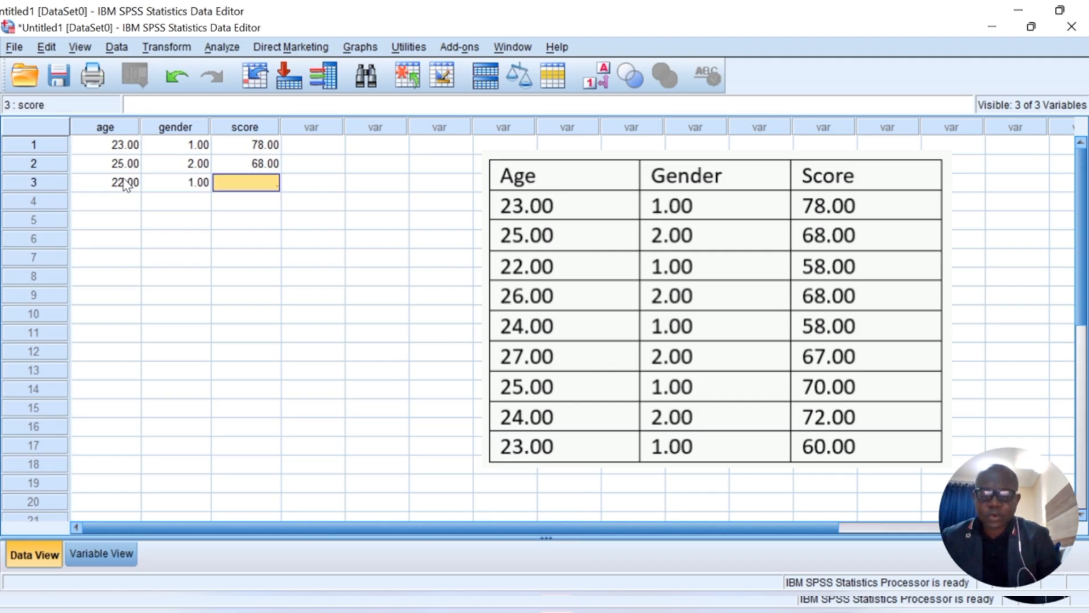
text(58)
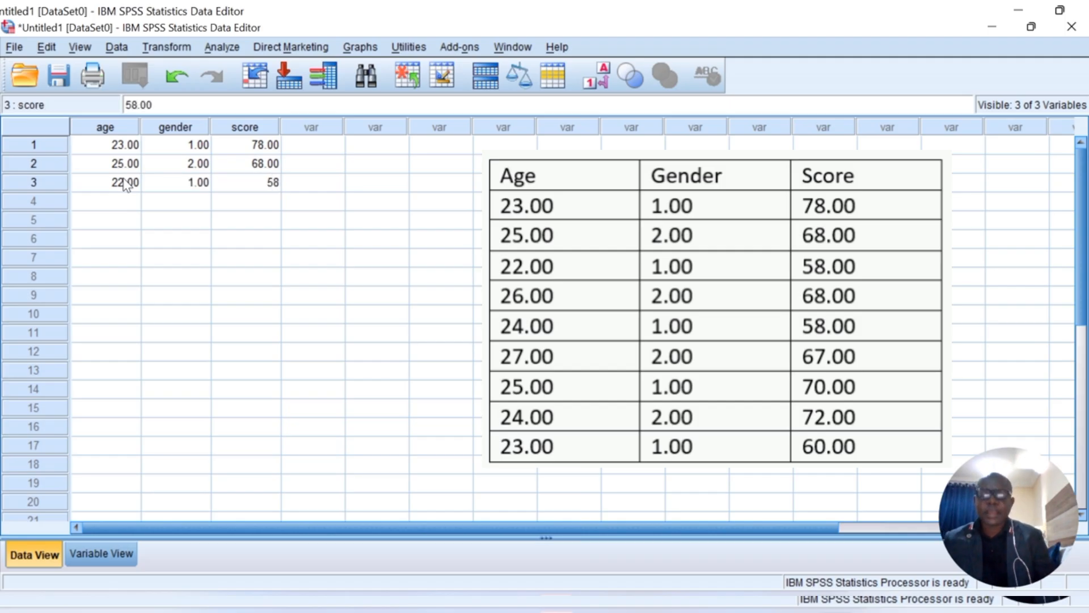
Enter the fourth case with age 26, gender 2 and score 68
click(91, 202)
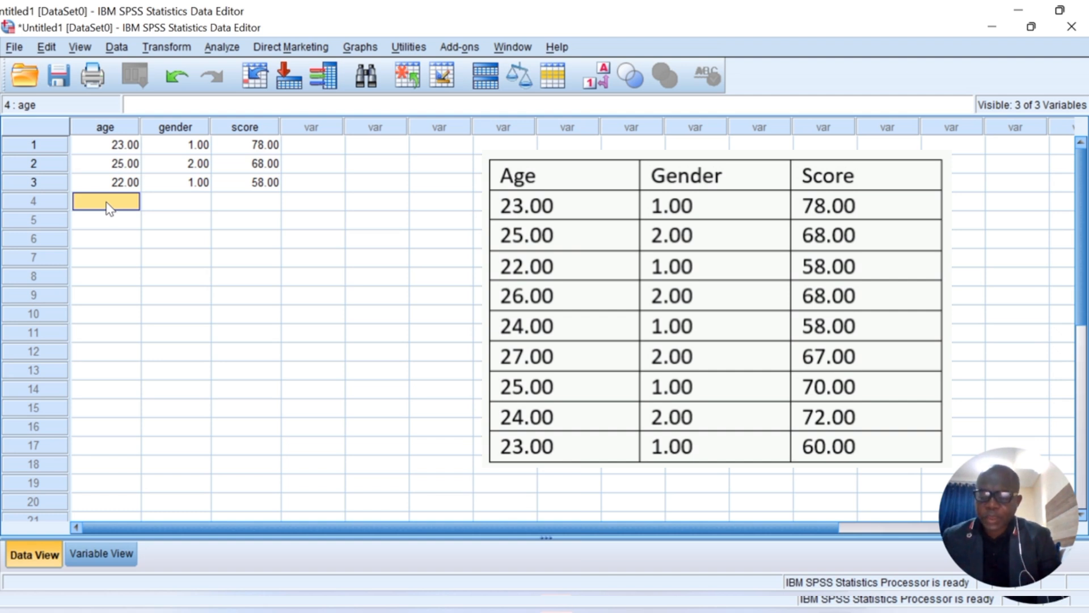
text(26)
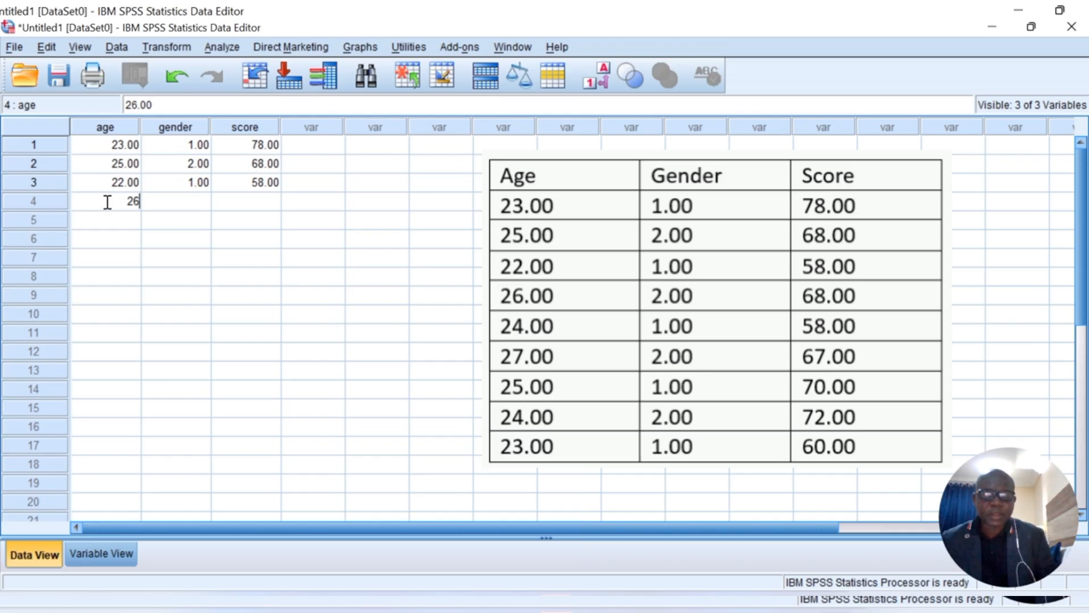
key(Tab)
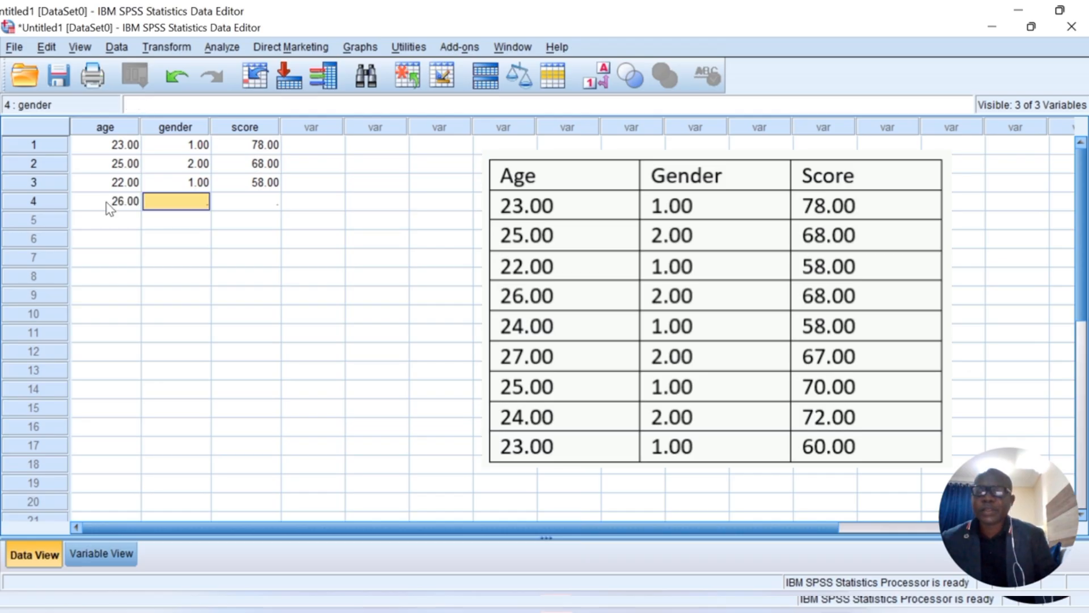
text(2)
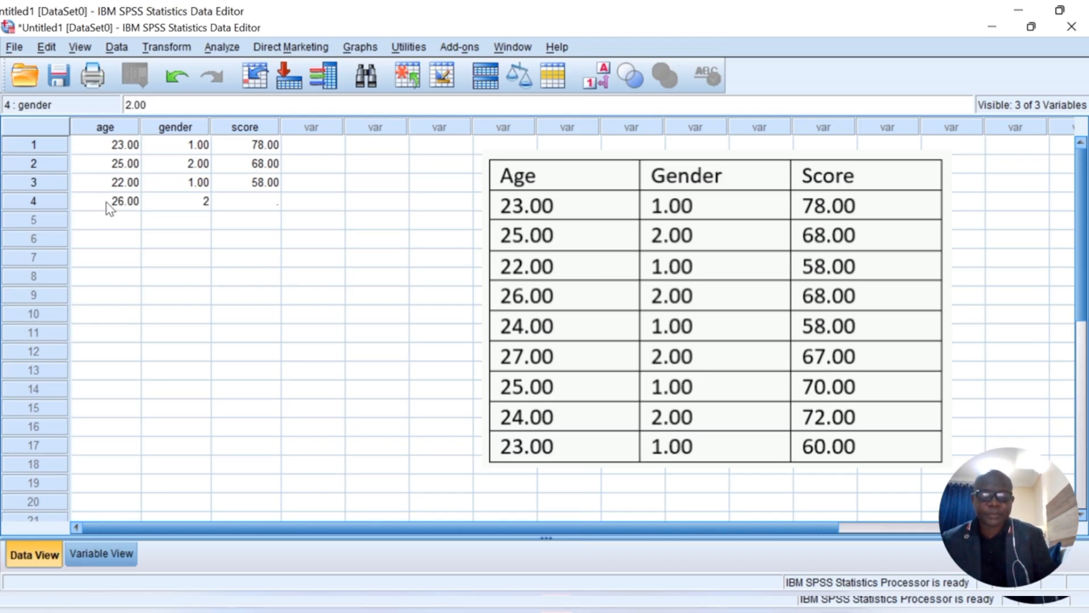
key(Tab)
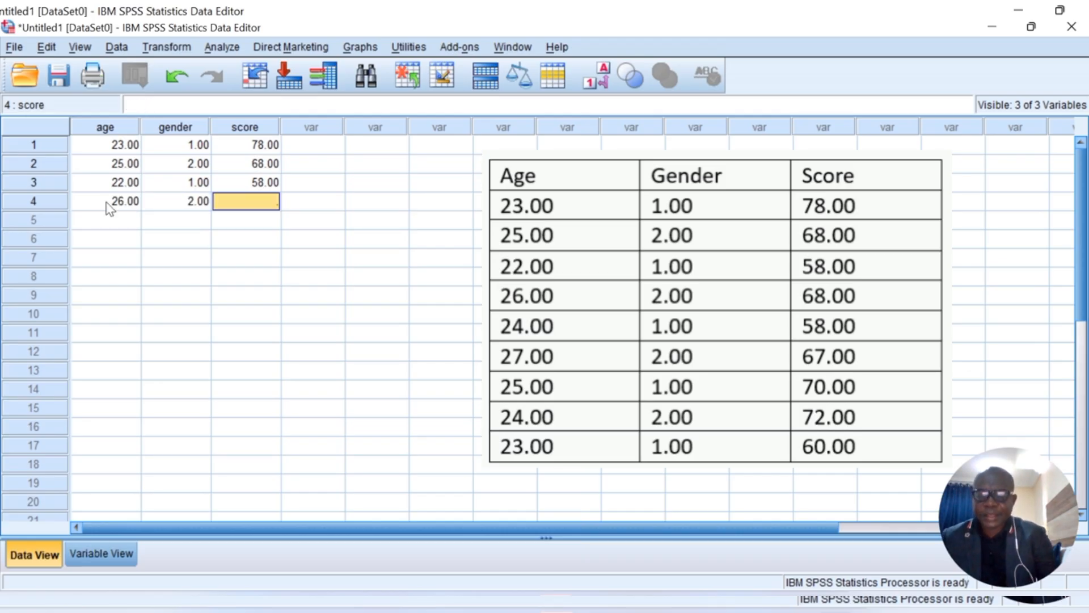
text(68)
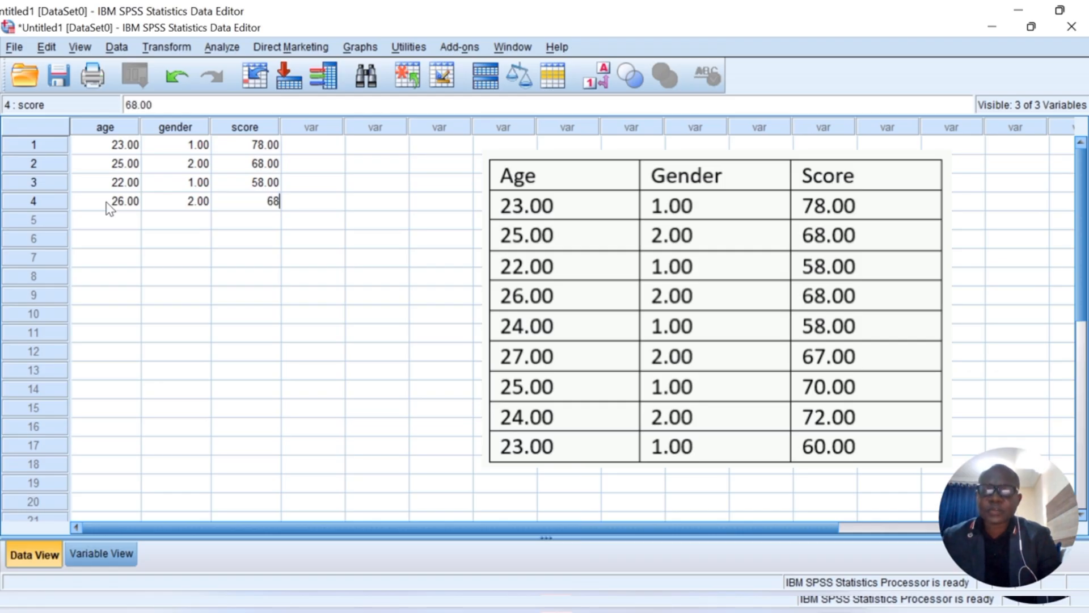
Enter the fifth case with age 24, gender 1 and score 58
click(102, 225)
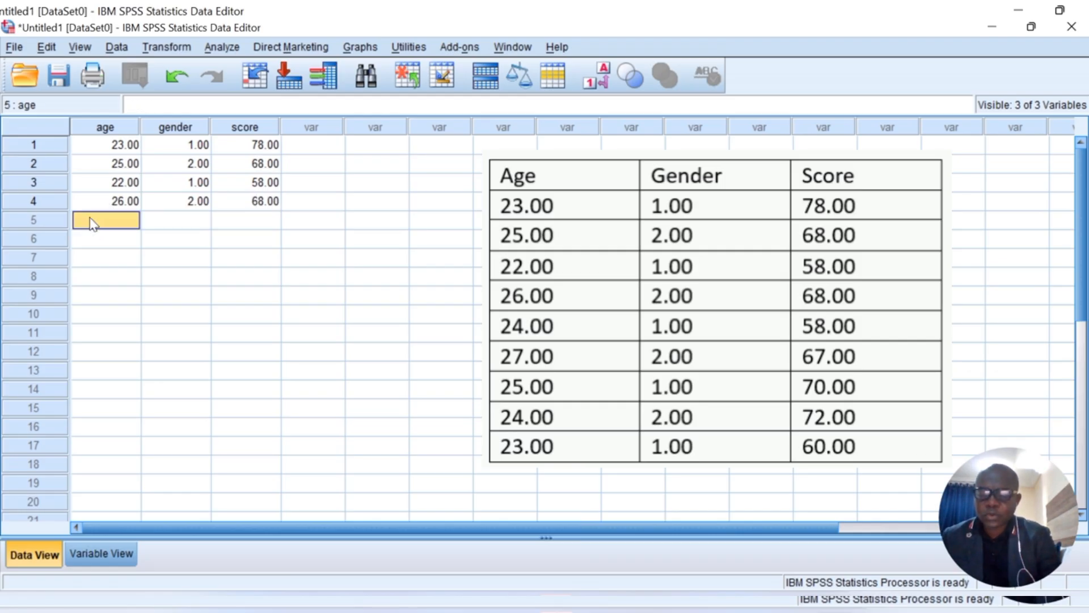
text(24)
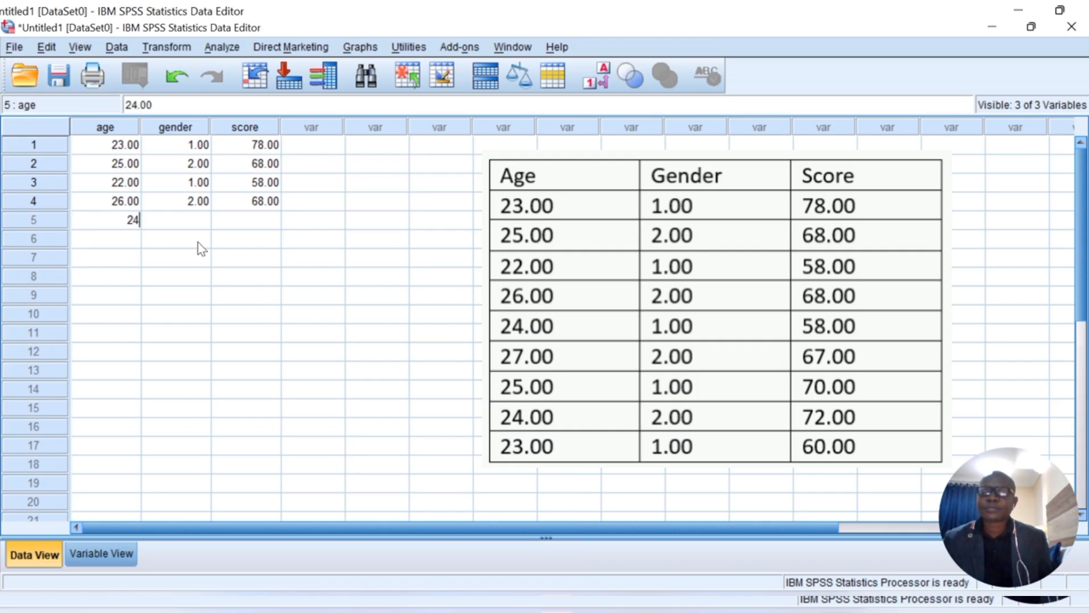
click(193, 218)
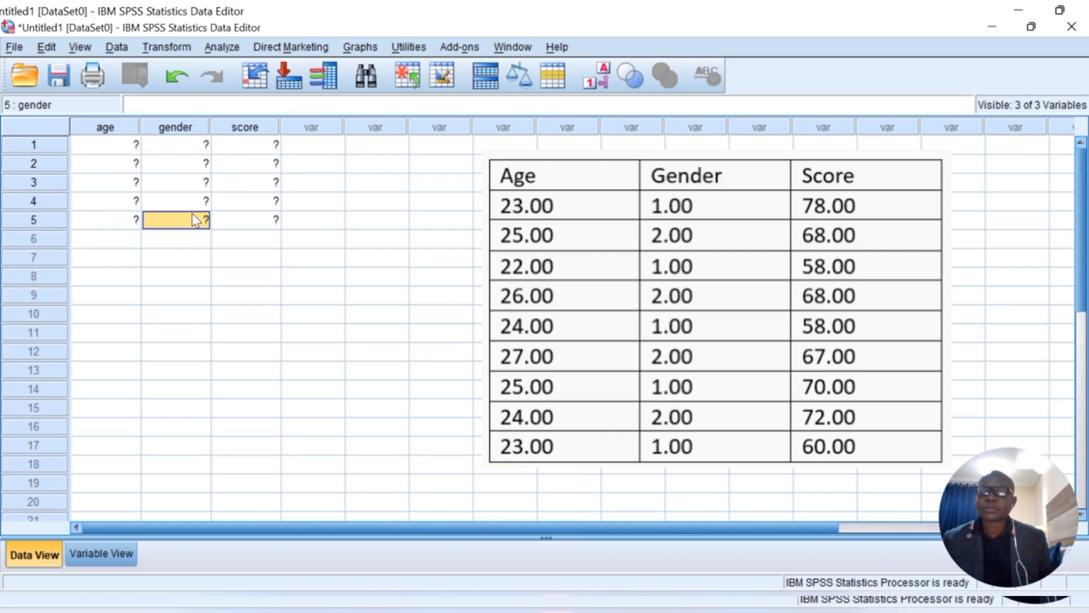
text(1)
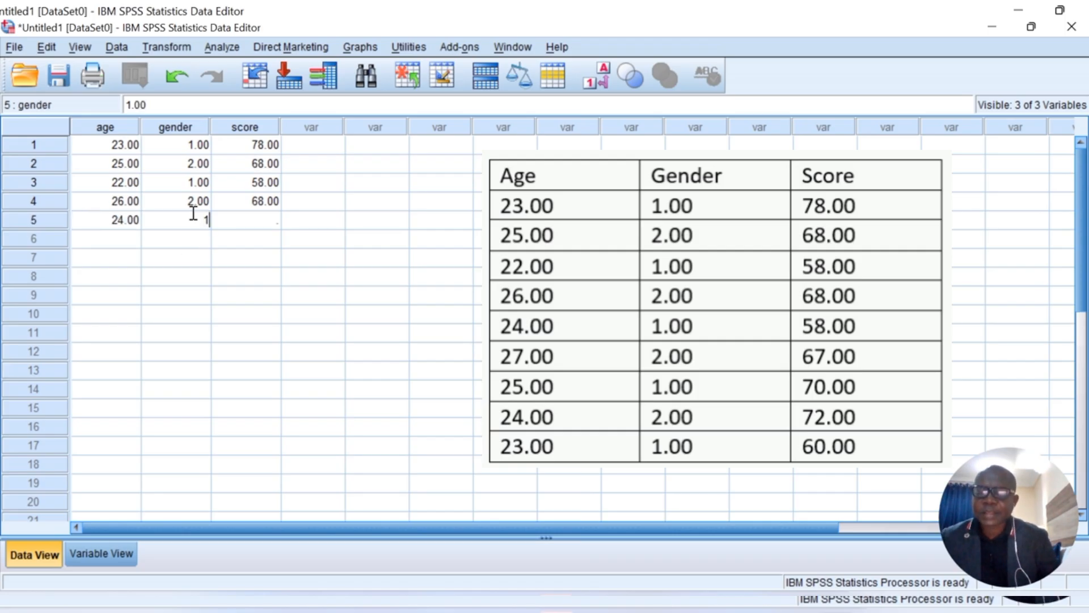
click(264, 213)
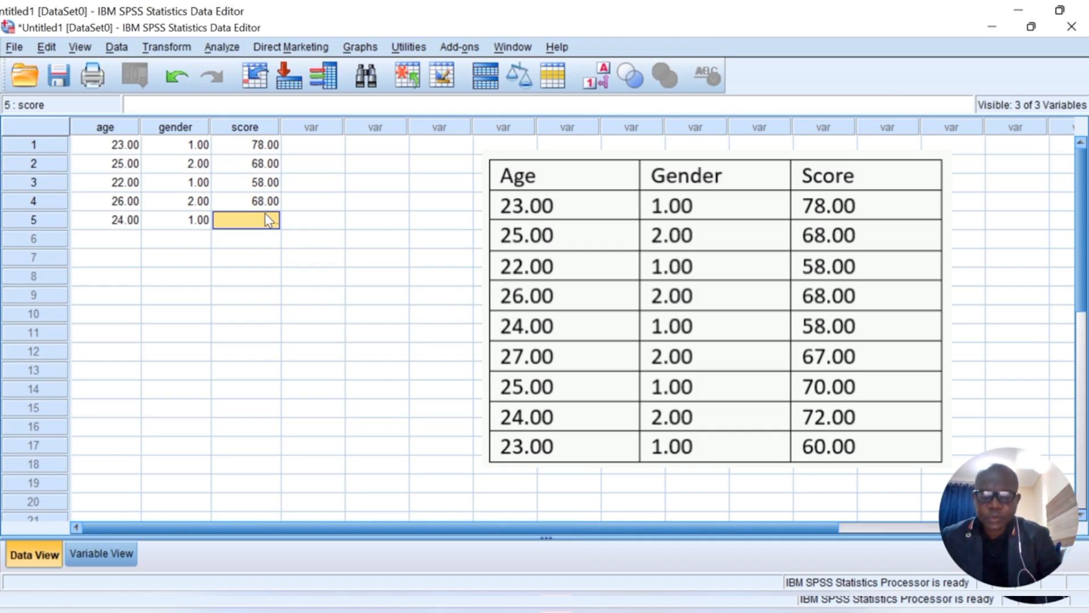
text(58)
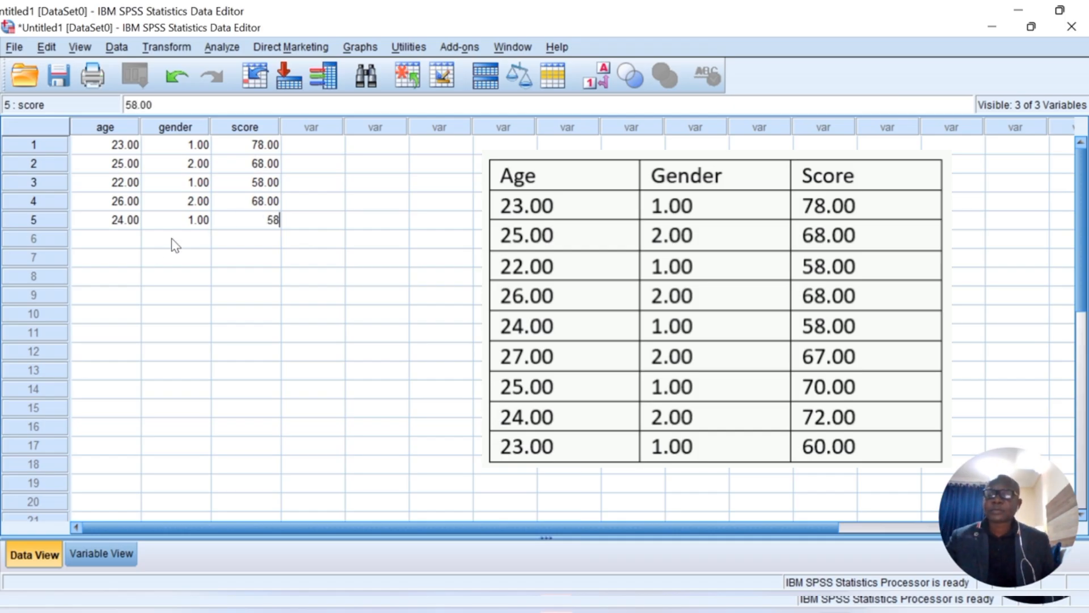
Enter the sixth case with age 27, gender 2 and score 67
click(126, 246)
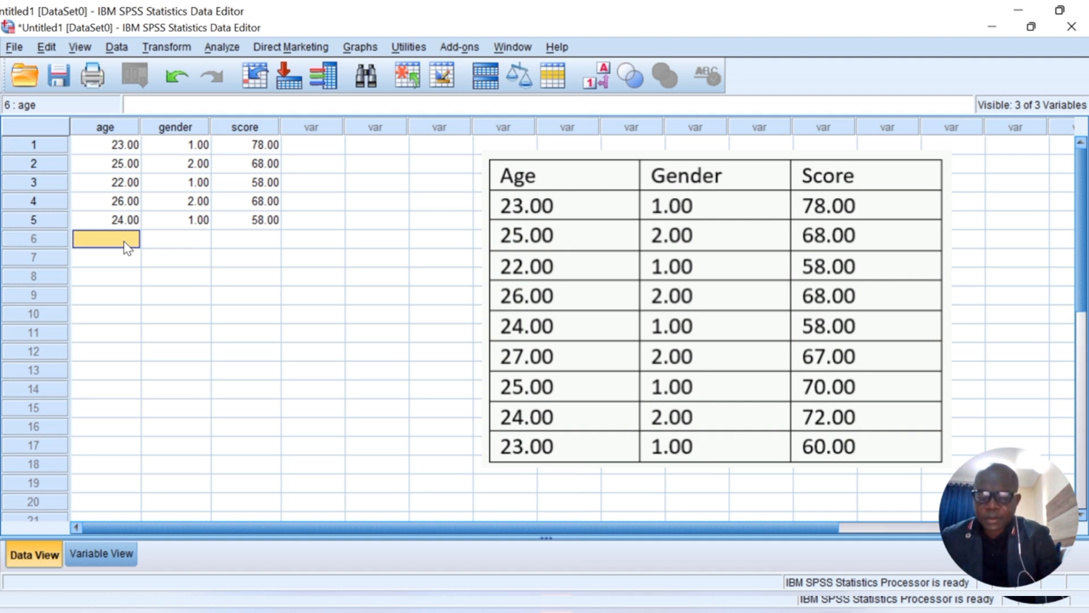
text(27)
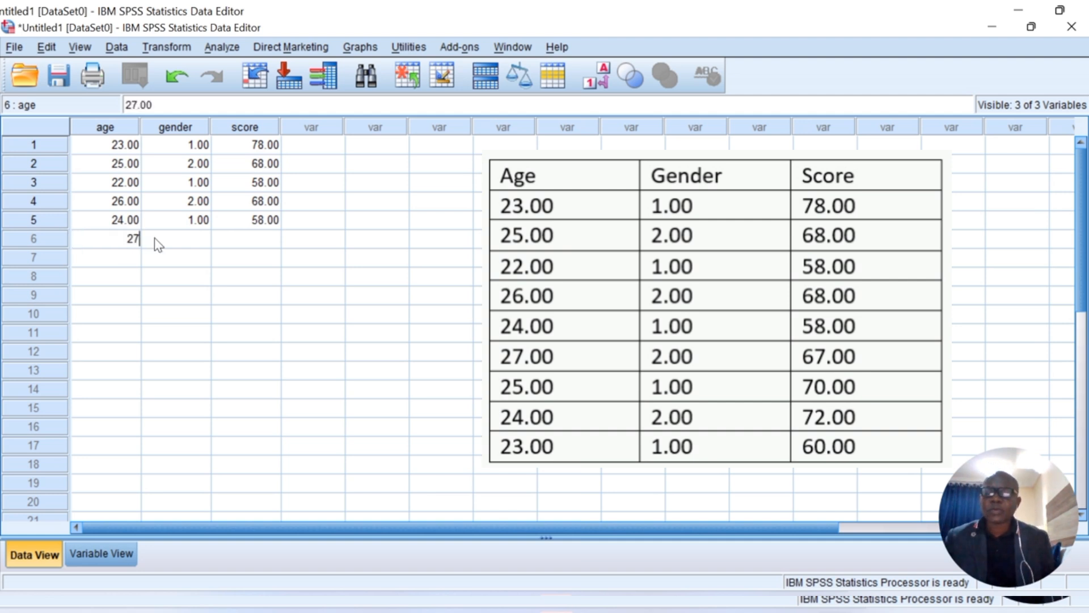
click(158, 245)
text(2)
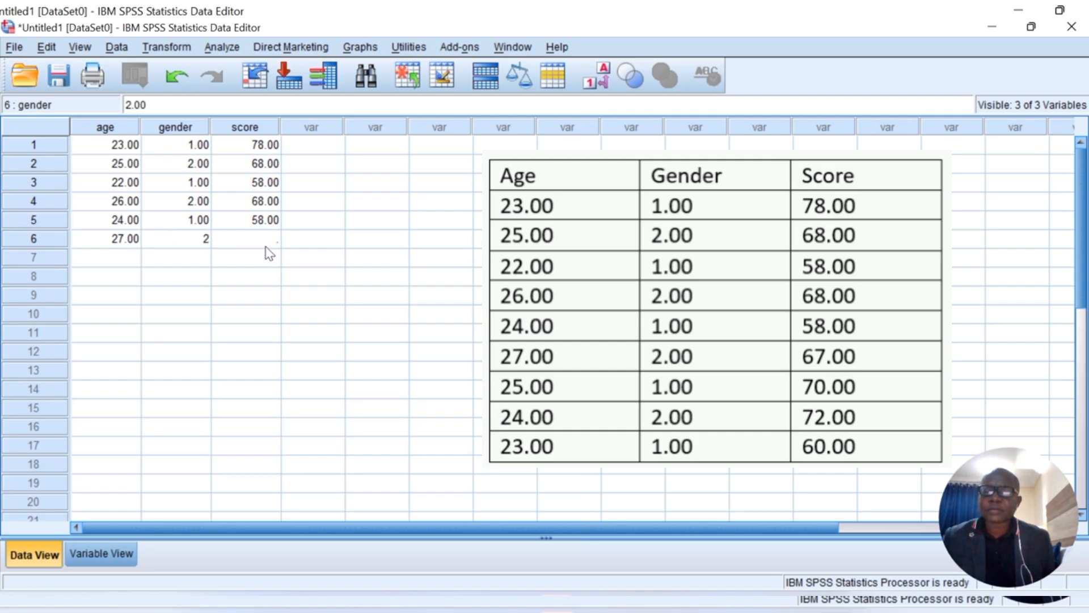
click(264, 241)
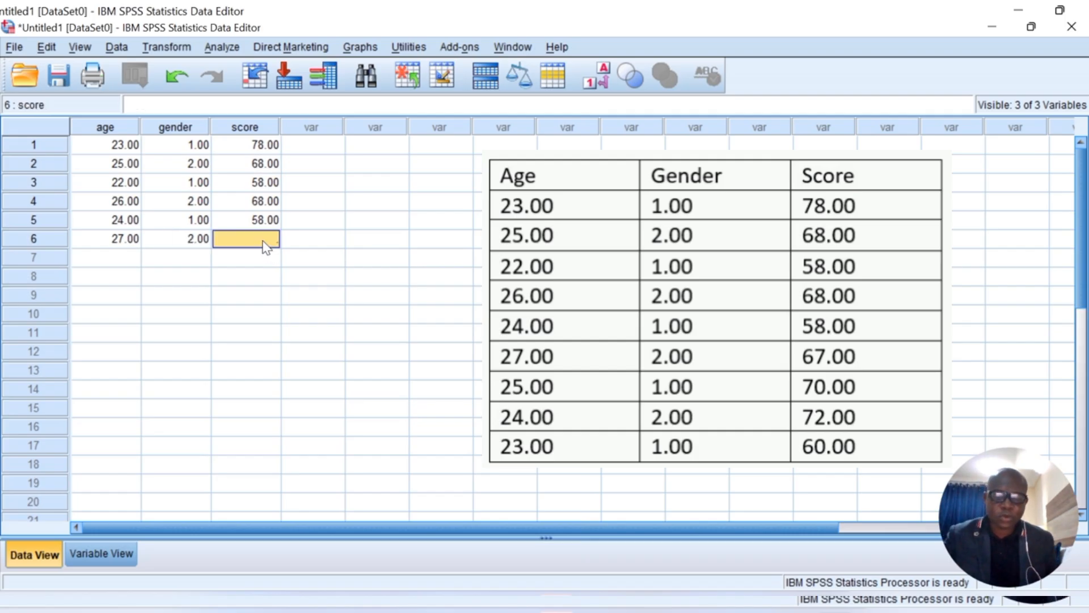
text(67)
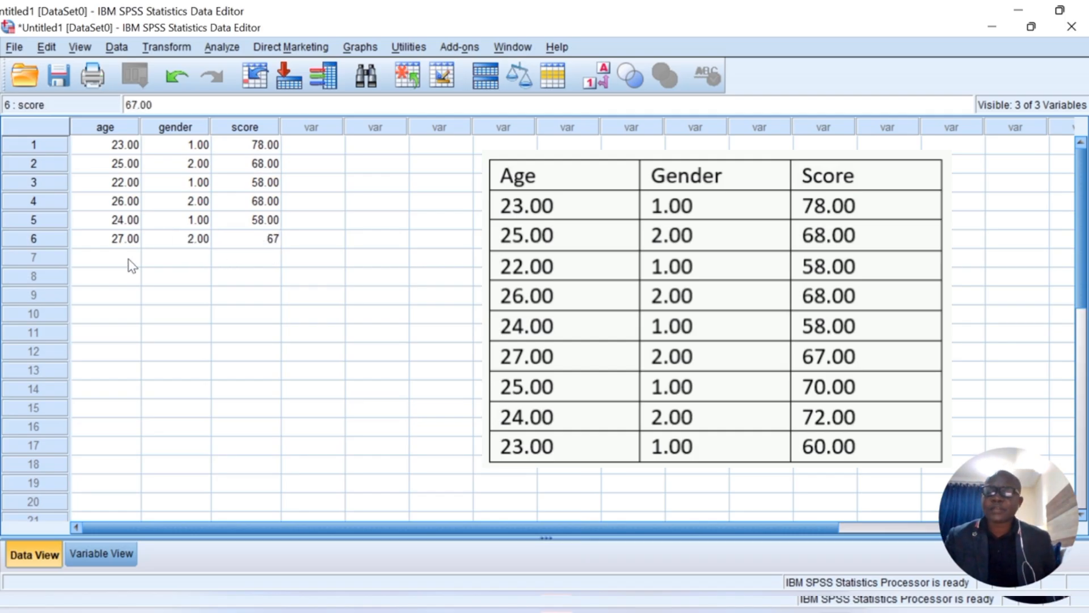
Enter the seventh case with age 25, gender 1 and score 70
click(132, 260)
text(2)
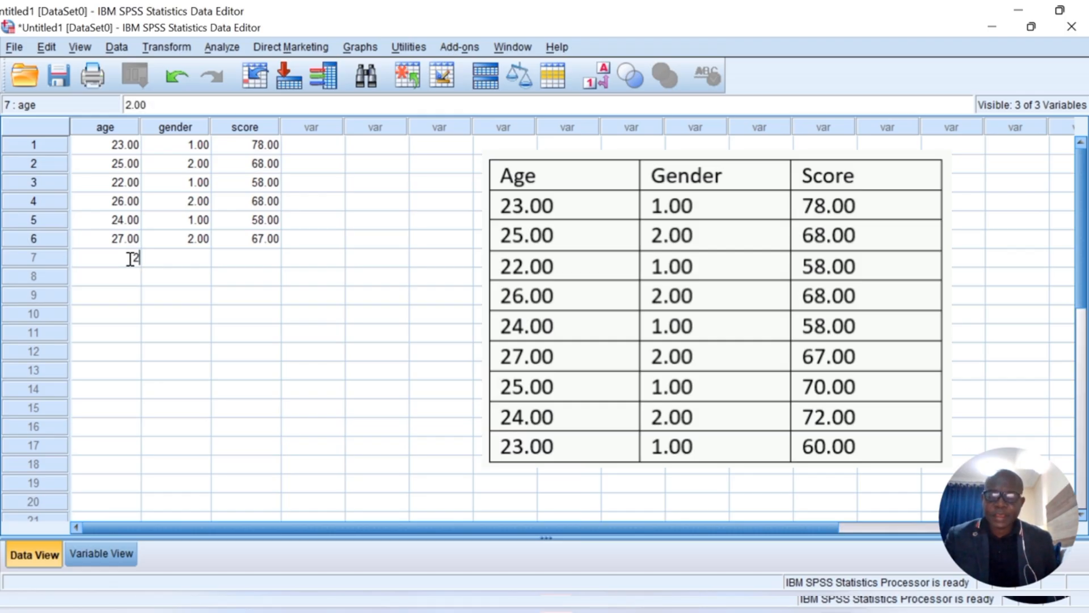
text(5)
click(199, 262)
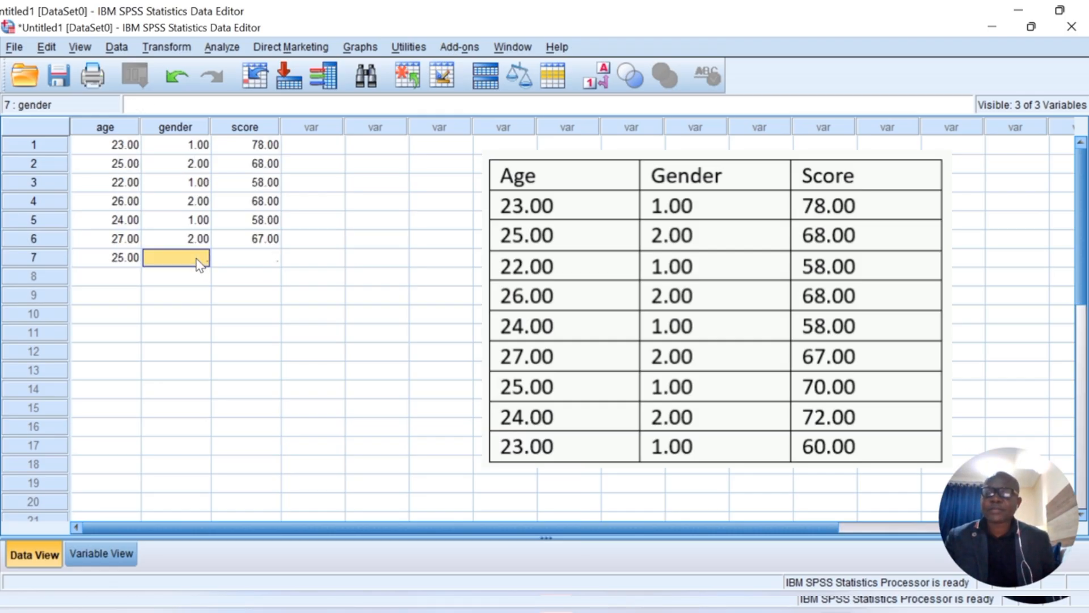
text(1)
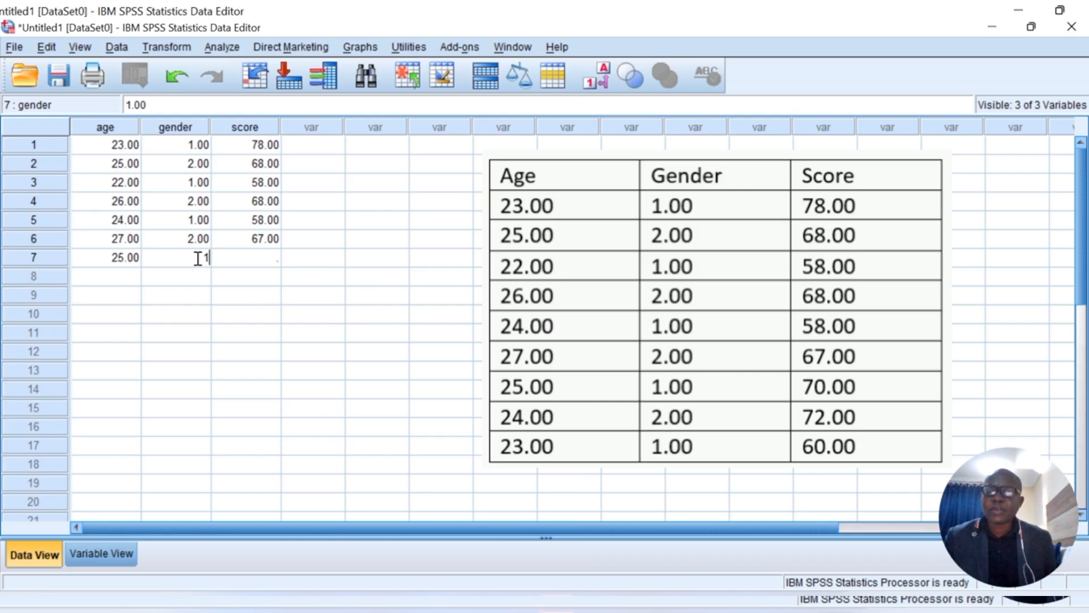
click(264, 266)
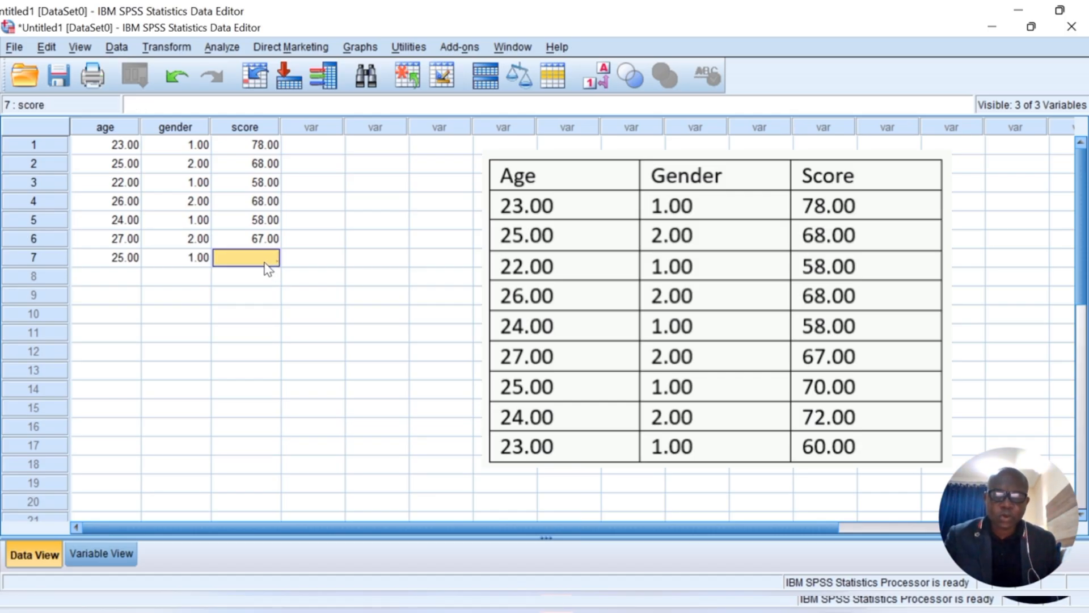
text(70)
Enter the eighth case with age 24, gender 2 and score 72
click(126, 278)
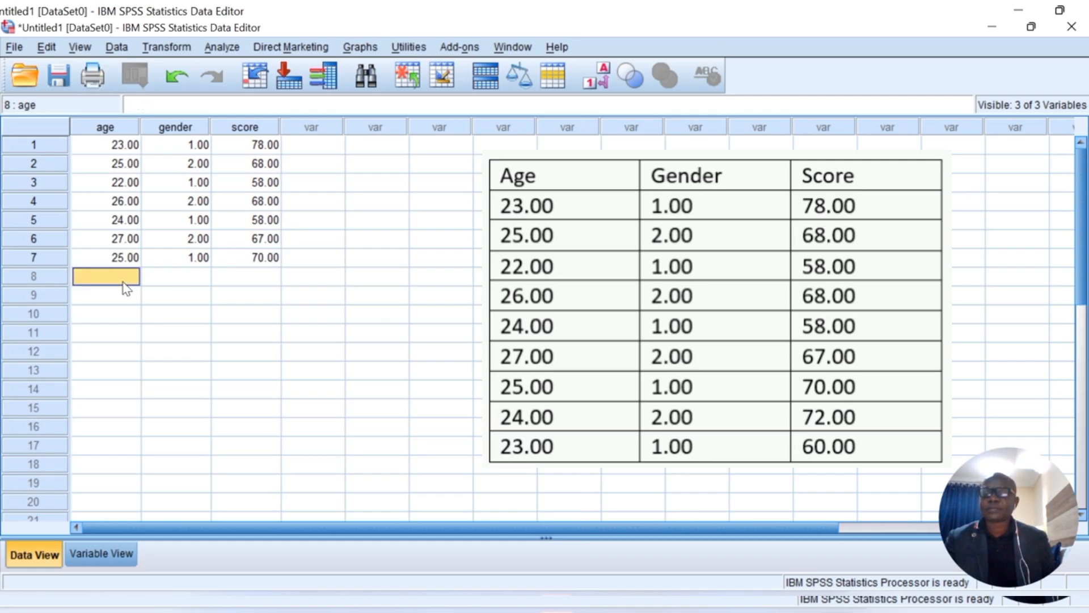
text(2)
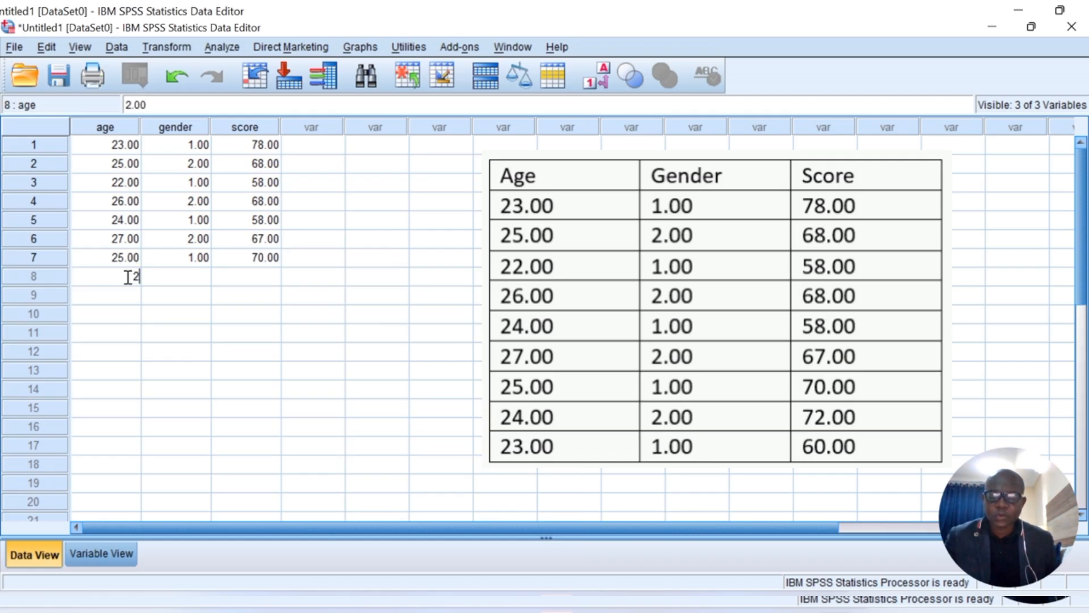
text(4)
click(190, 279)
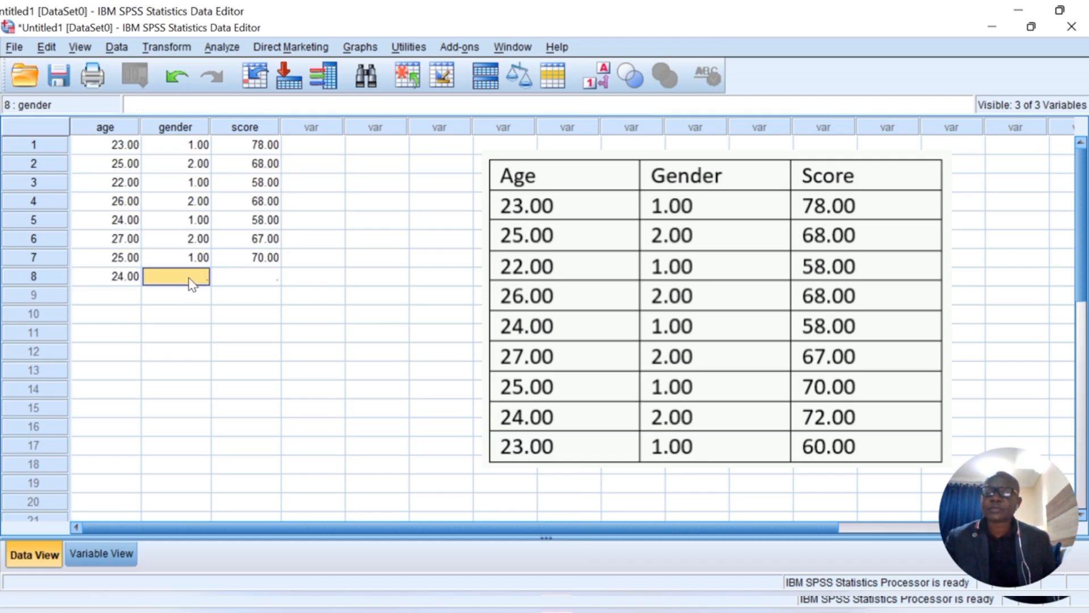
text(2)
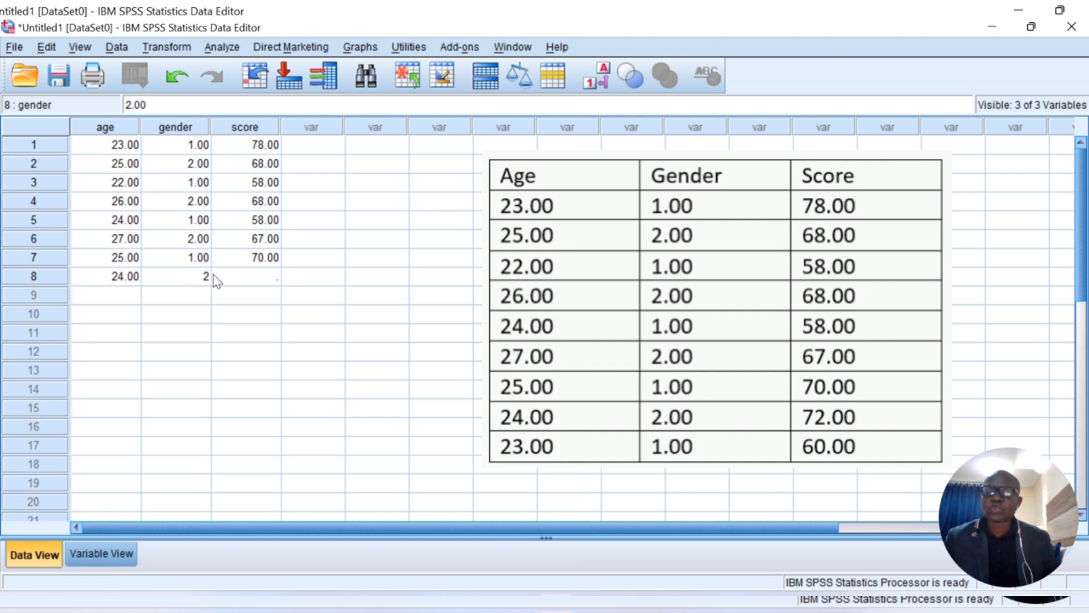
click(270, 285)
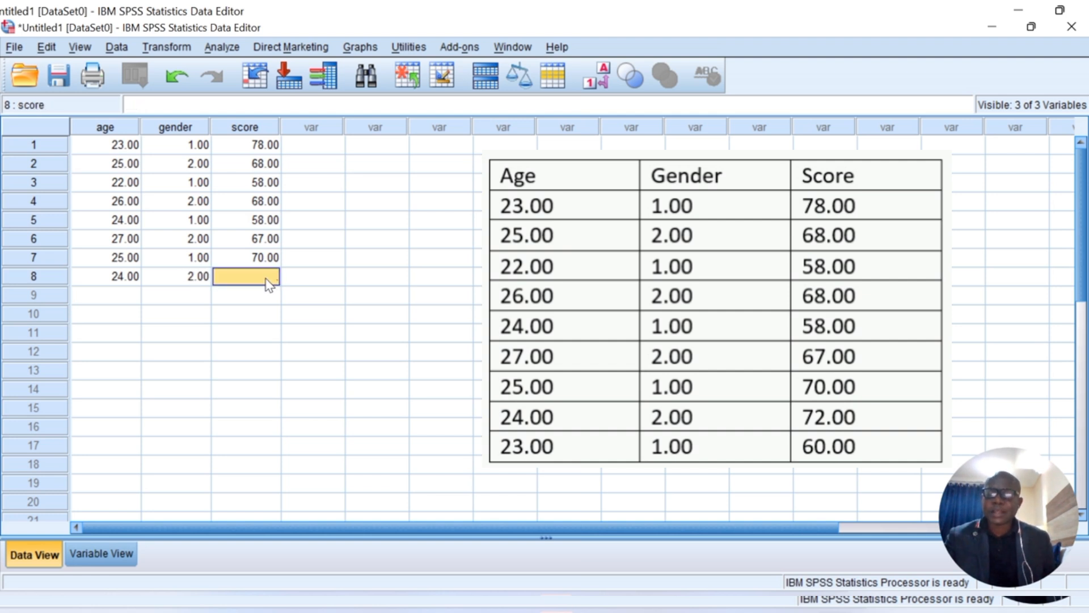
text(72)
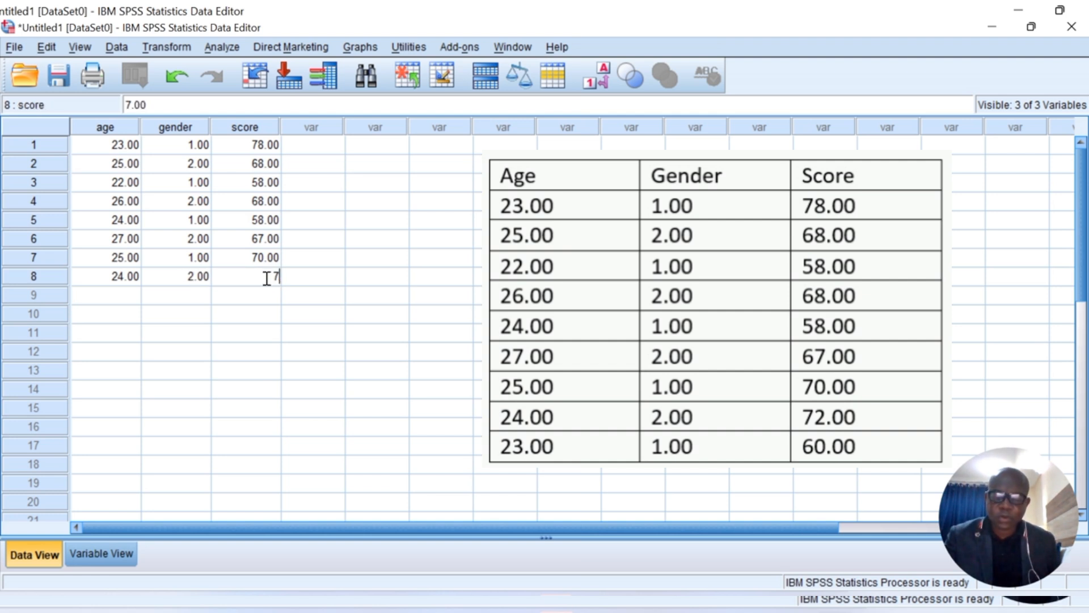
Enter the ninth case with age 23, gender 1 and score 60
click(126, 298)
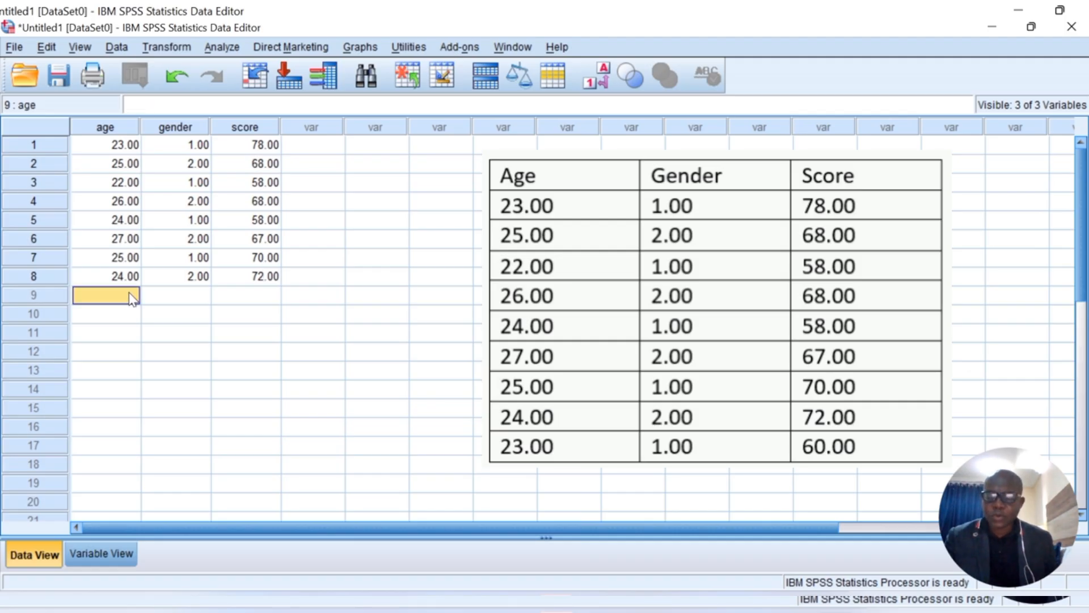
text(2)
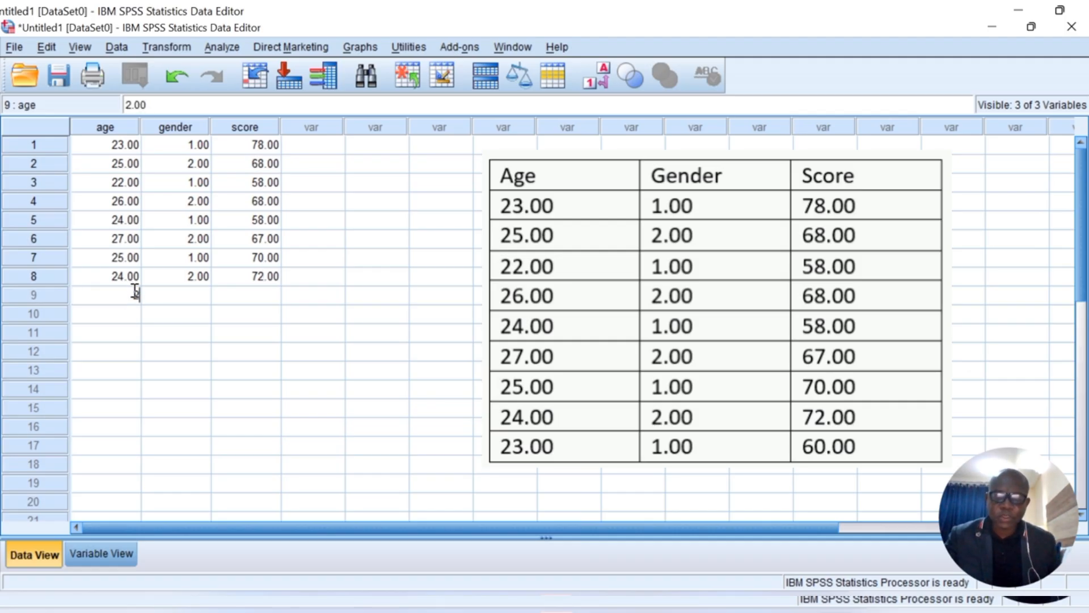
text(3)
click(192, 297)
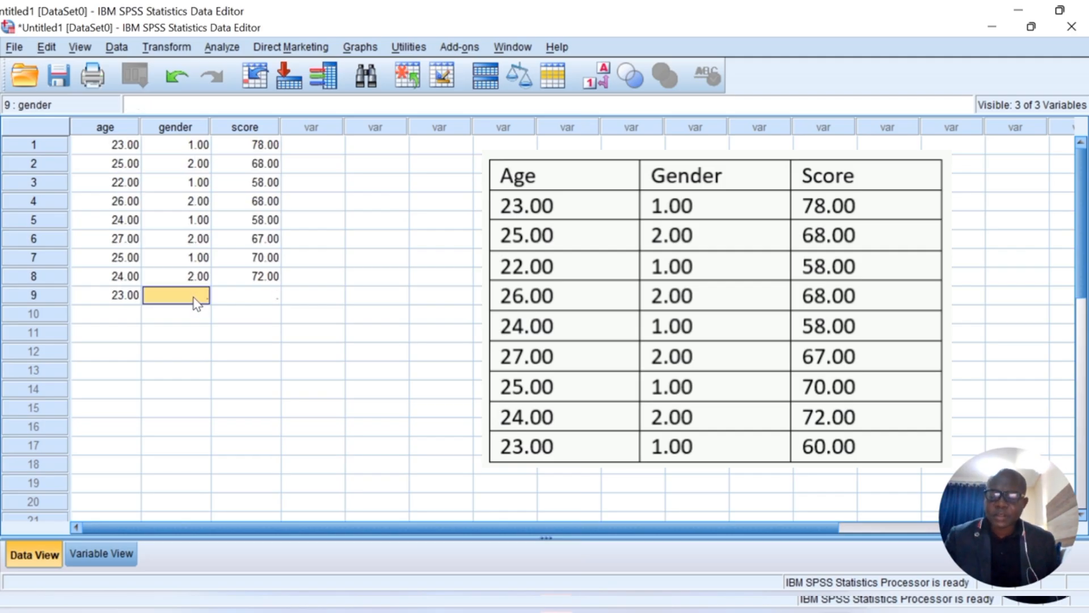
text(1)
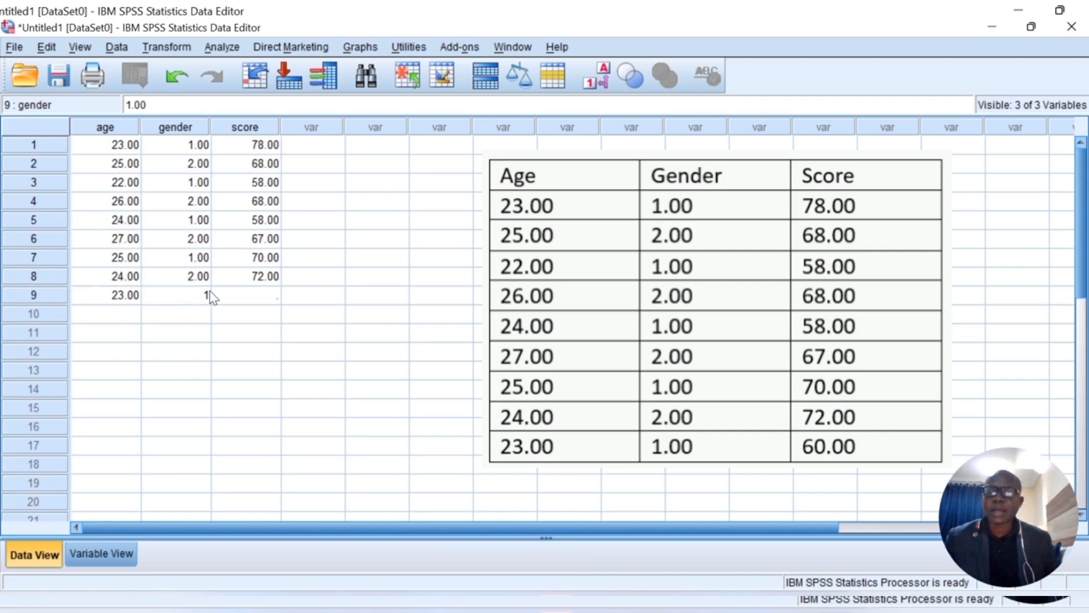
click(253, 303)
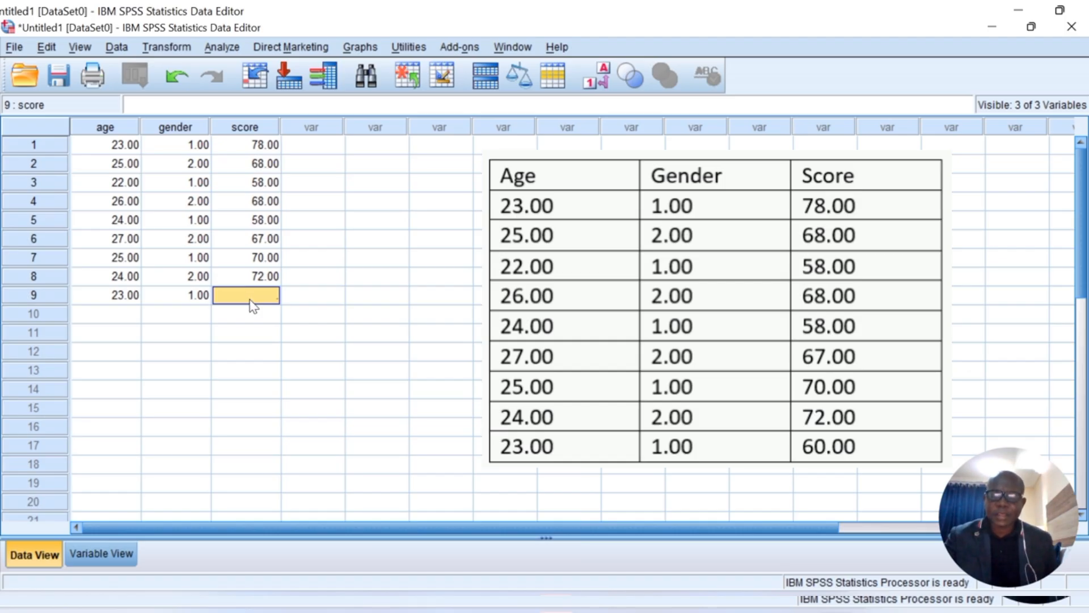
text(60)
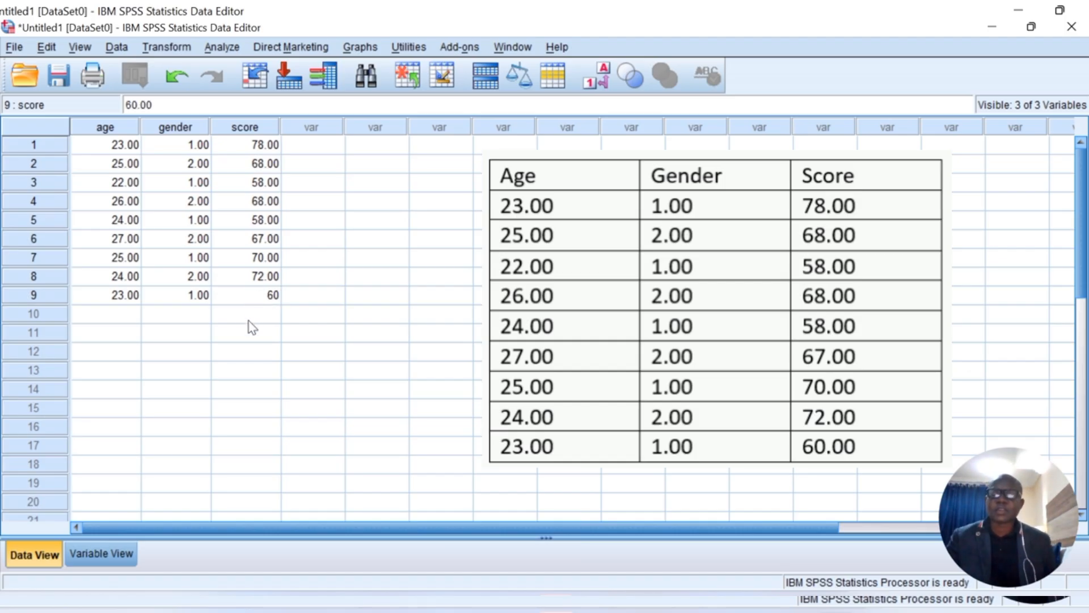
click(242, 318)
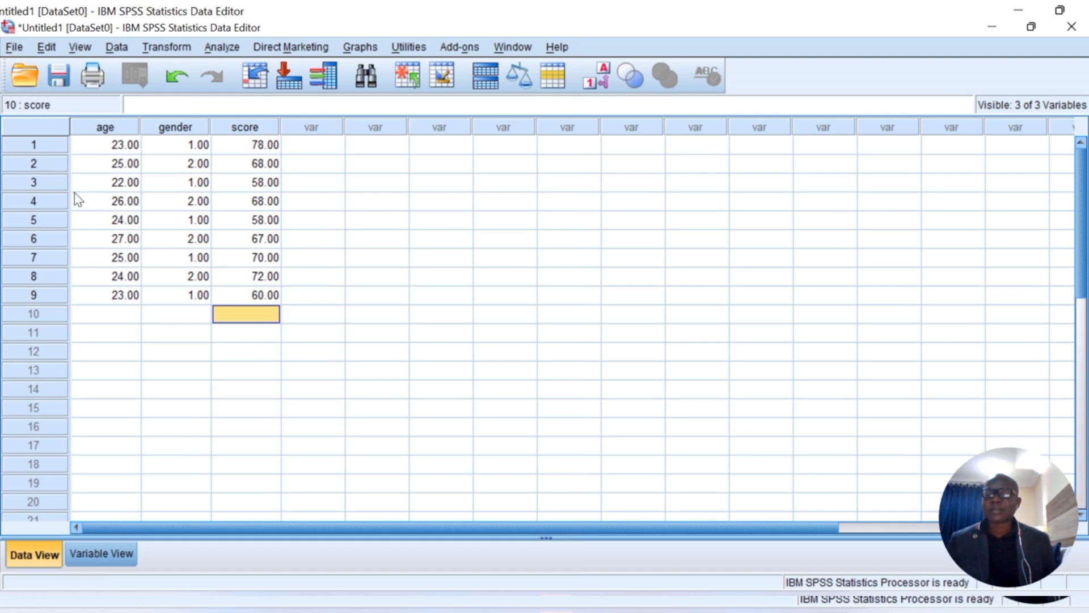
Save the dataset to the Desktop as manual_entry in SPSS Statistics (*.sav) format, and close the output viewer without saving its contents
click(11, 49)
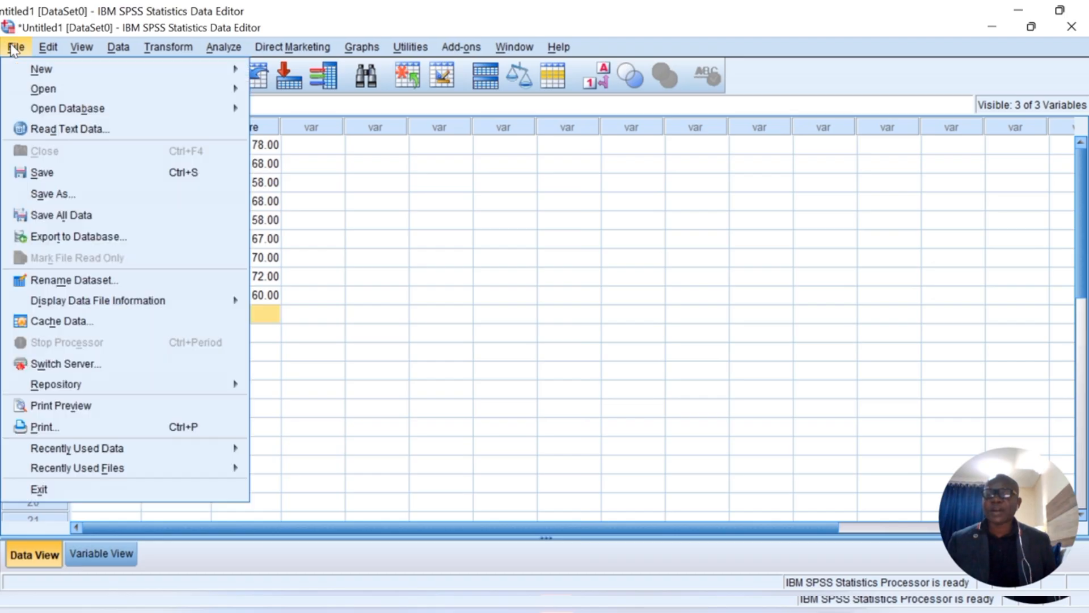
click(80, 195)
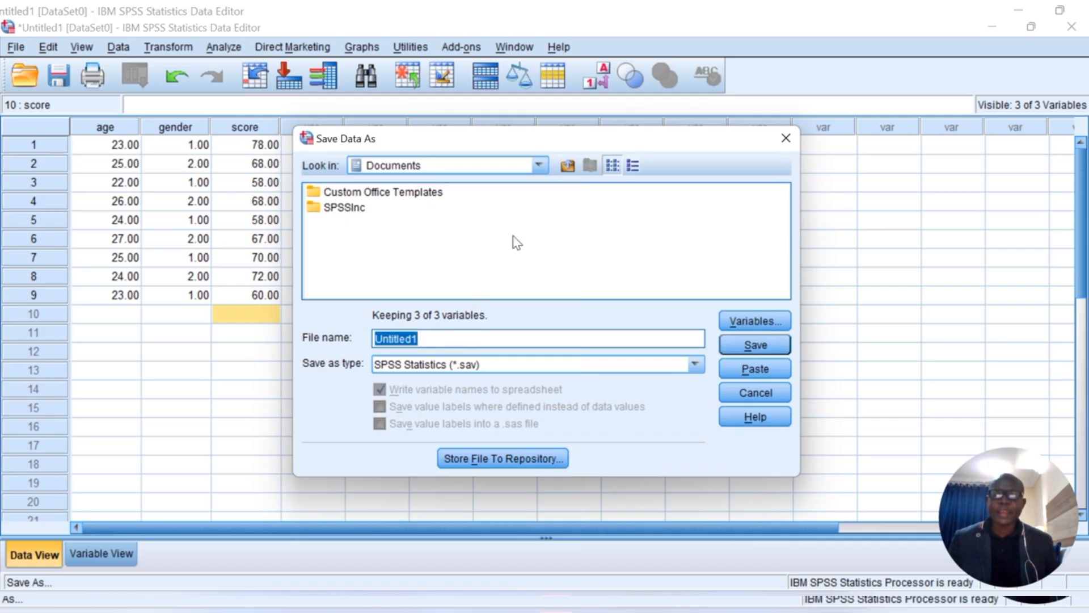
click(540, 165)
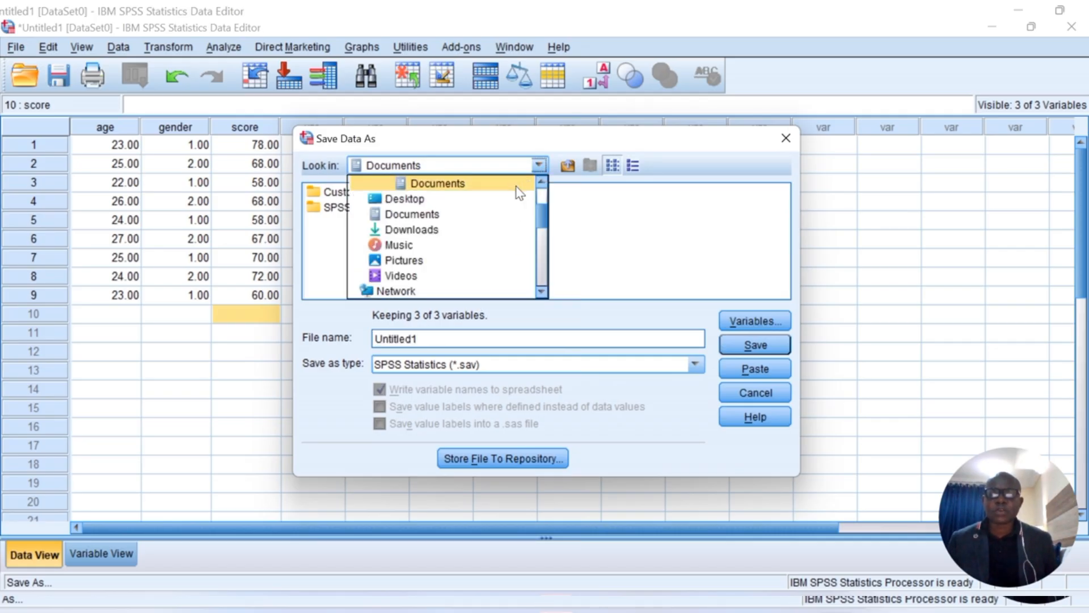
click(419, 200)
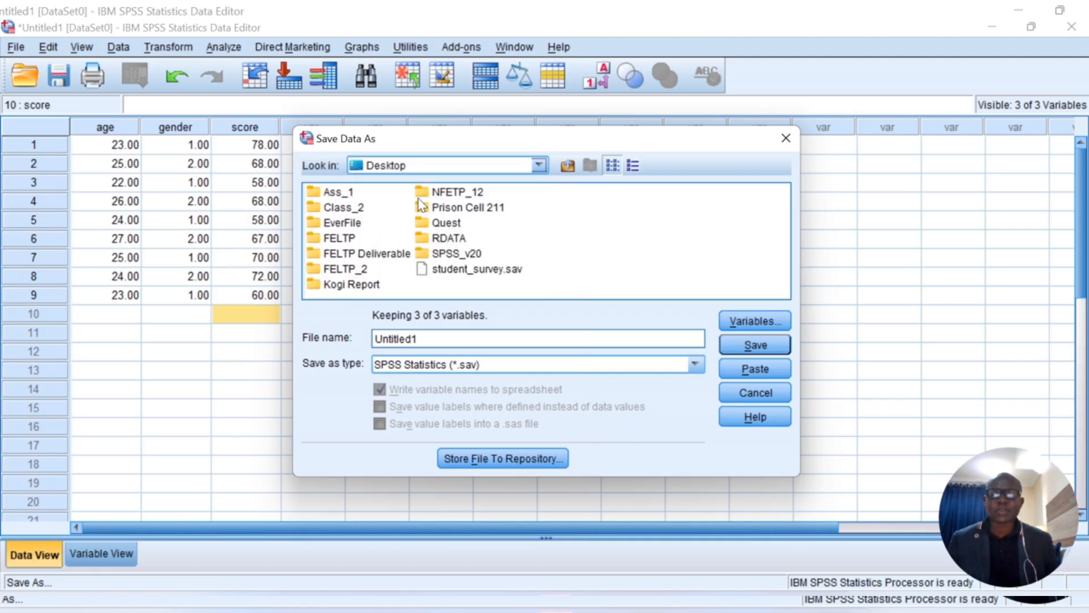
click(431, 339)
double_click(431, 339)
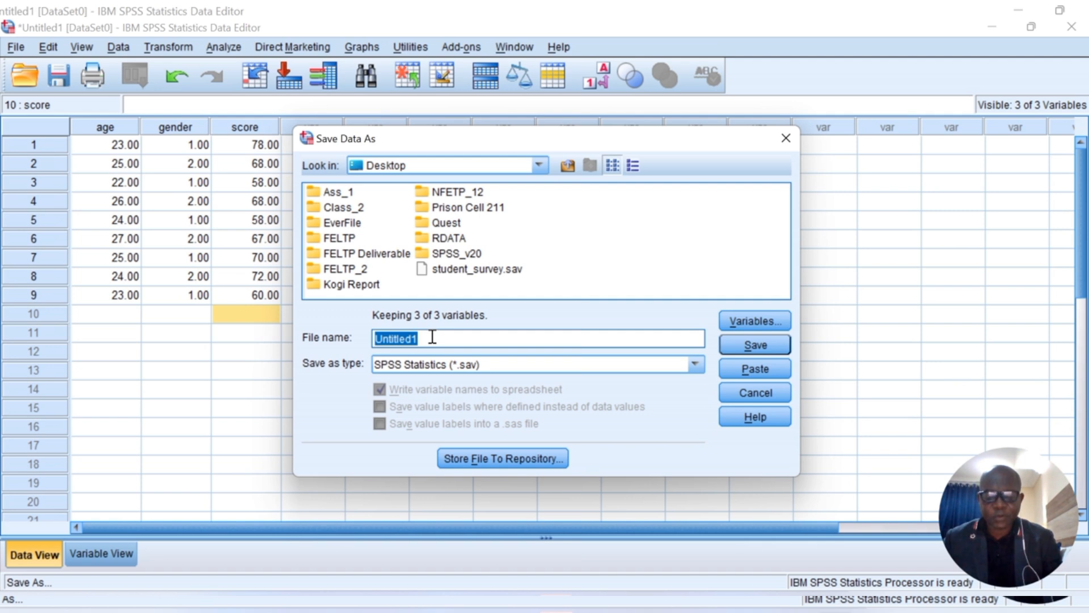
text(man)
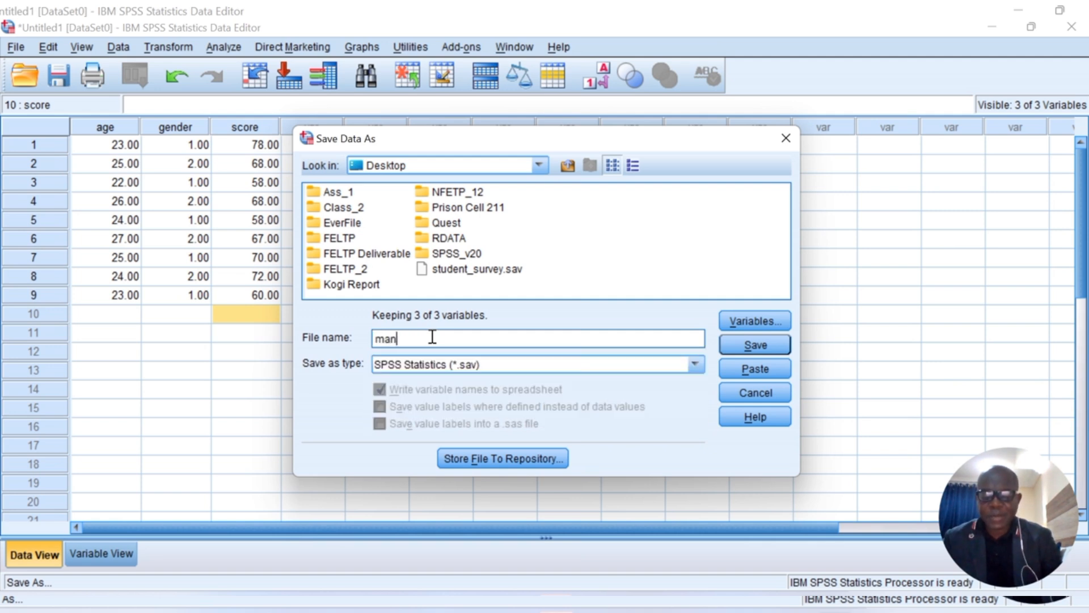
text(ual)
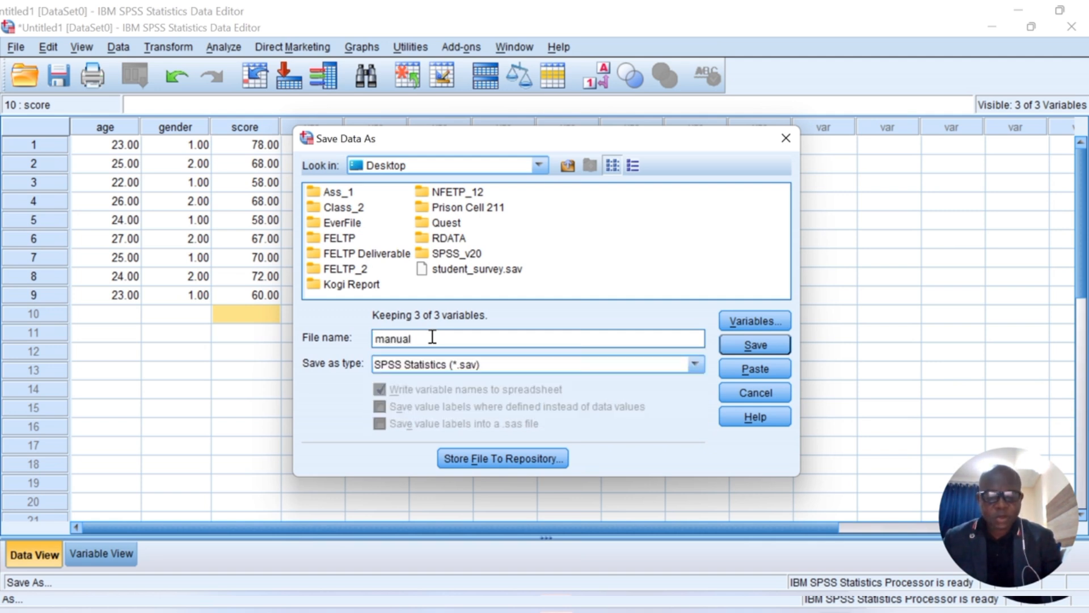
text(_)
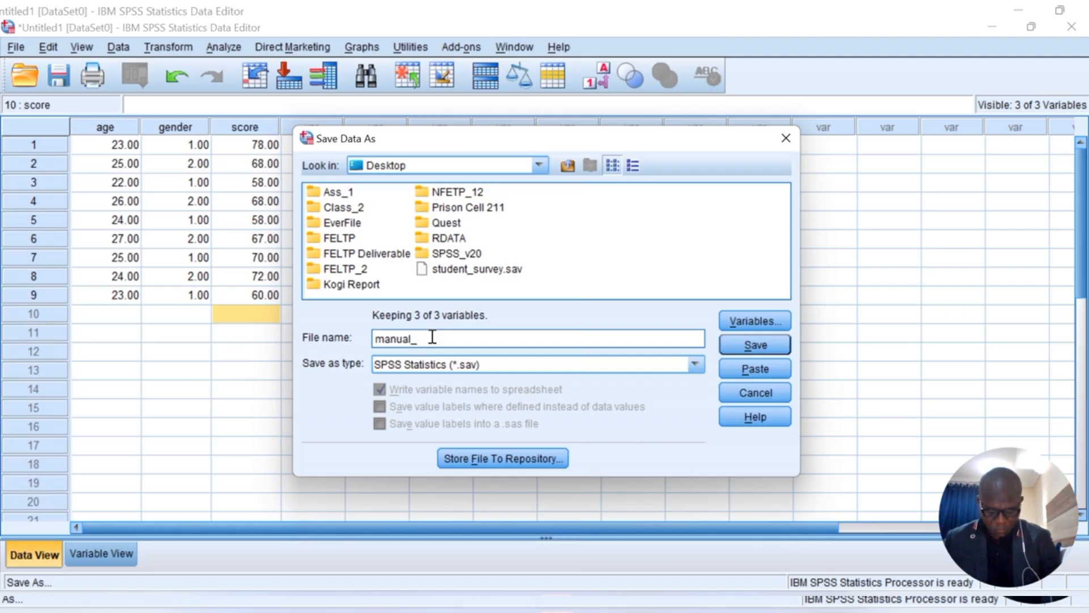
text(entry)
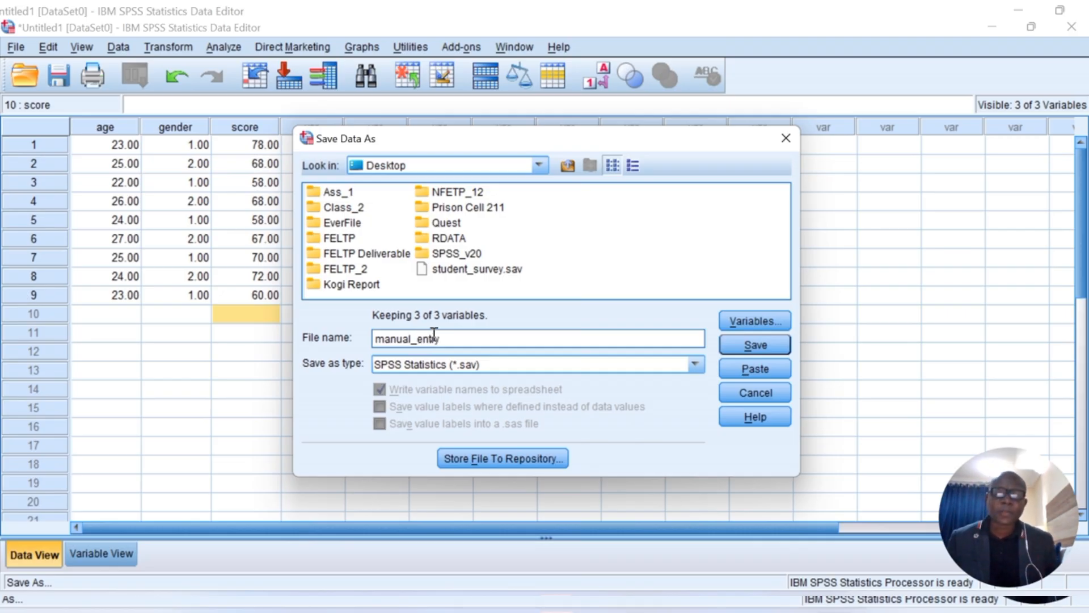
click(757, 348)
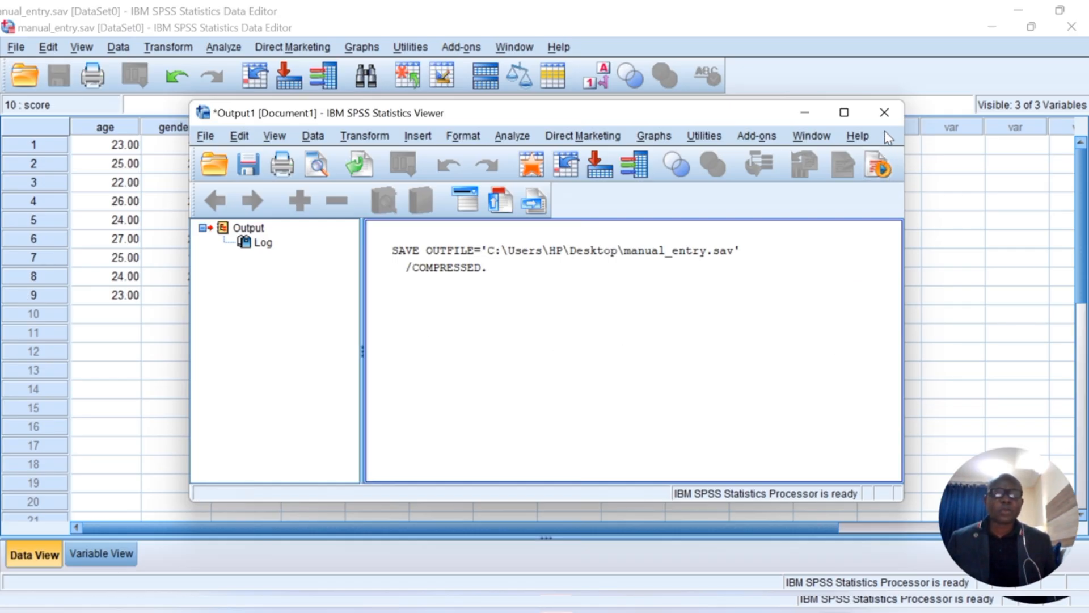
click(885, 114)
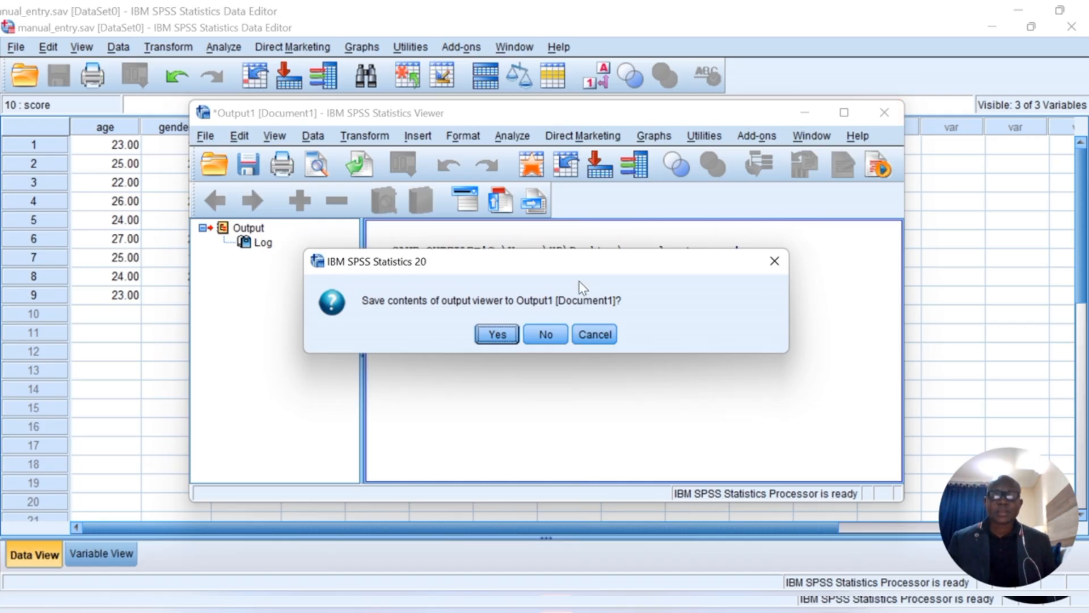
click(533, 339)
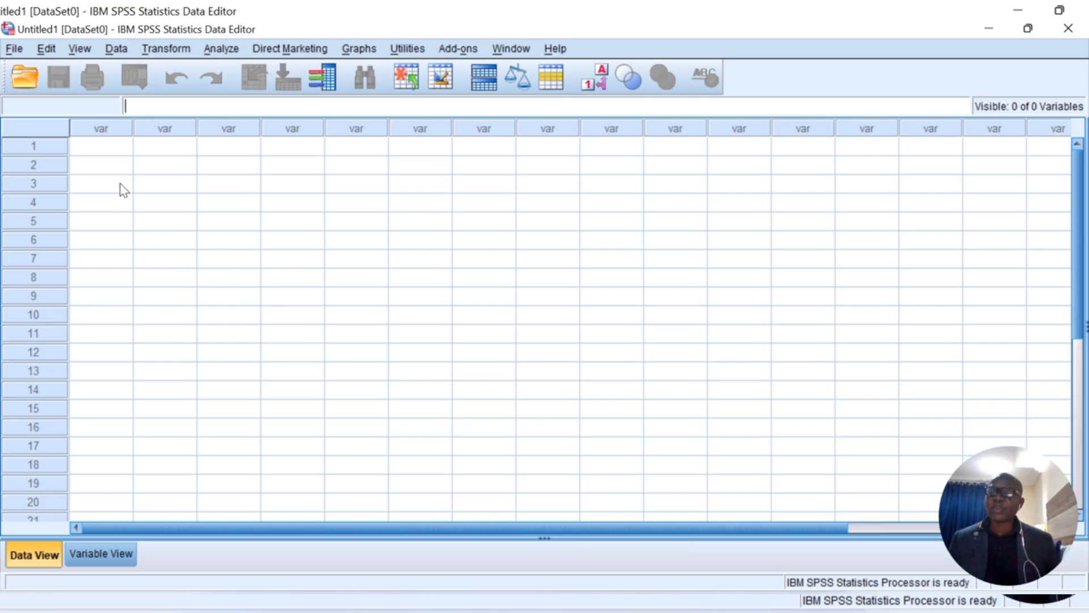
Import the Excel file student_survey.xlsx from Downloads, using Sheet1 and reading variable names from the first row of data
click(15, 49)
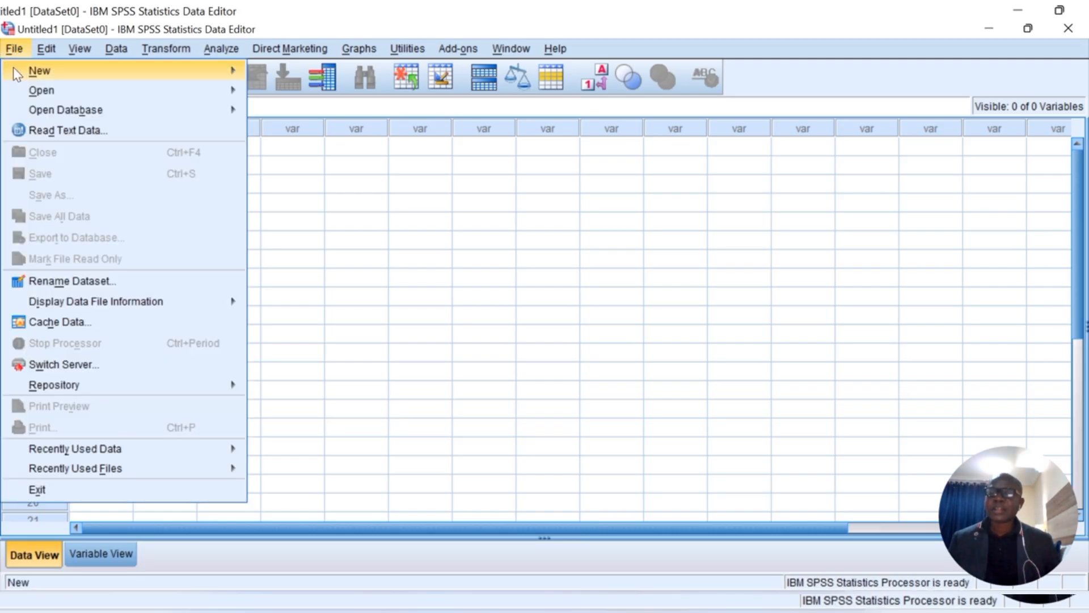
mouse_move(58, 86)
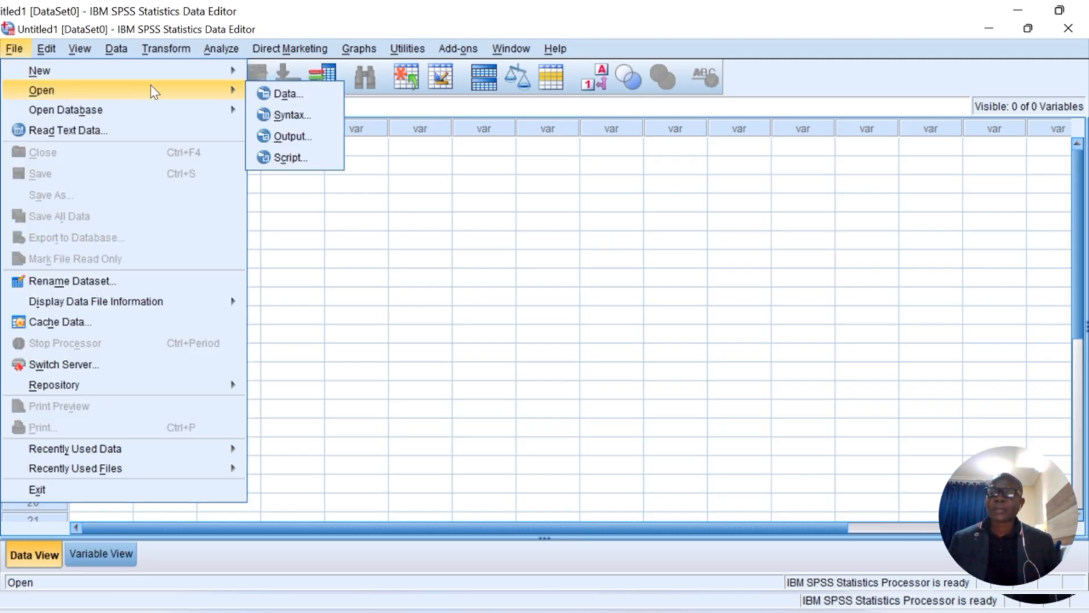
click(300, 92)
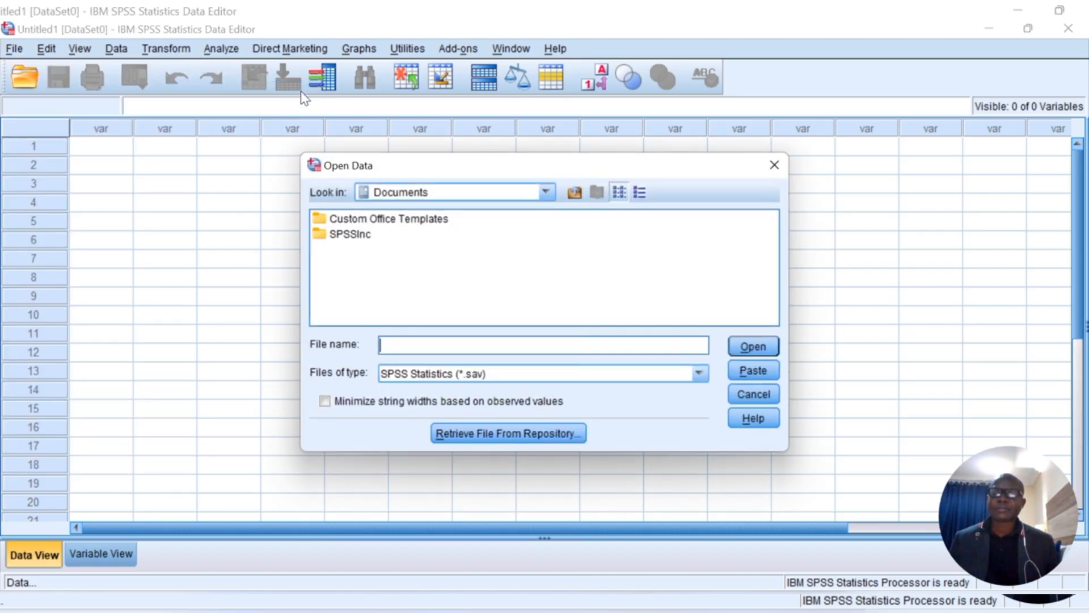
click(546, 193)
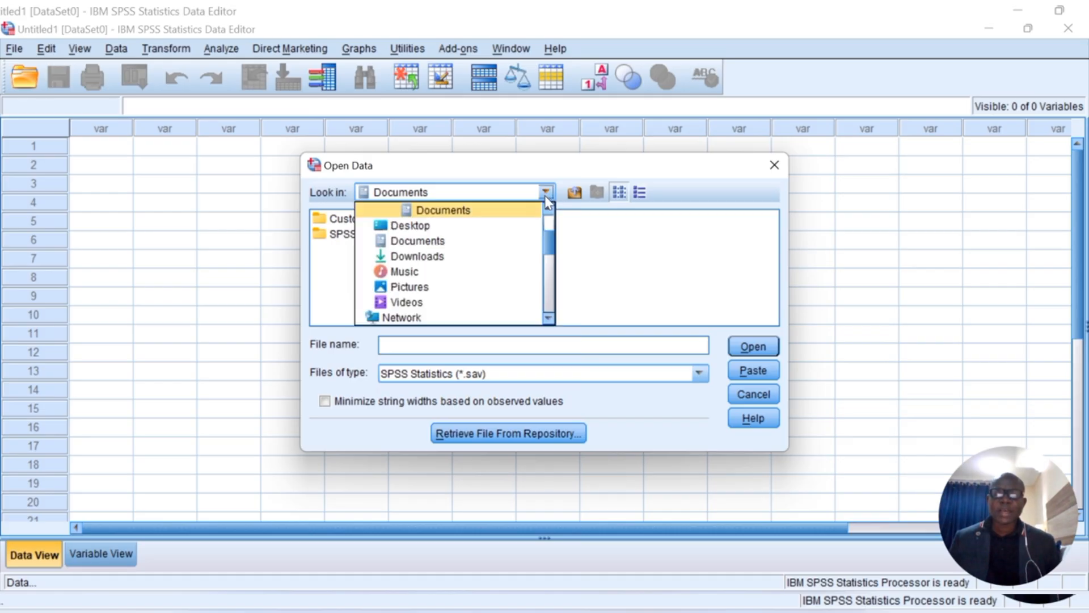
click(428, 258)
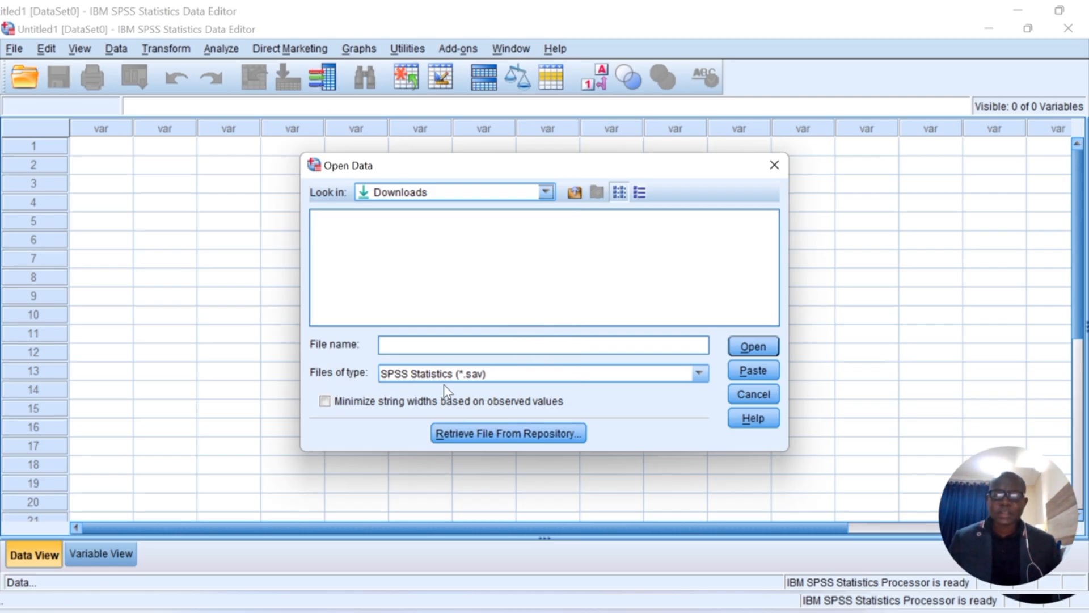
click(699, 372)
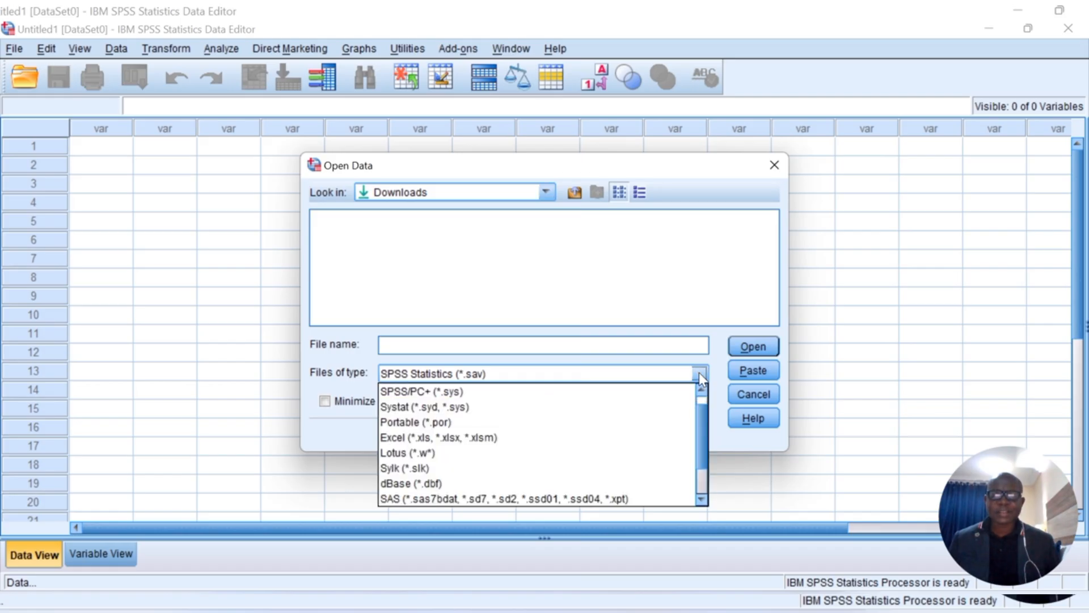
click(453, 438)
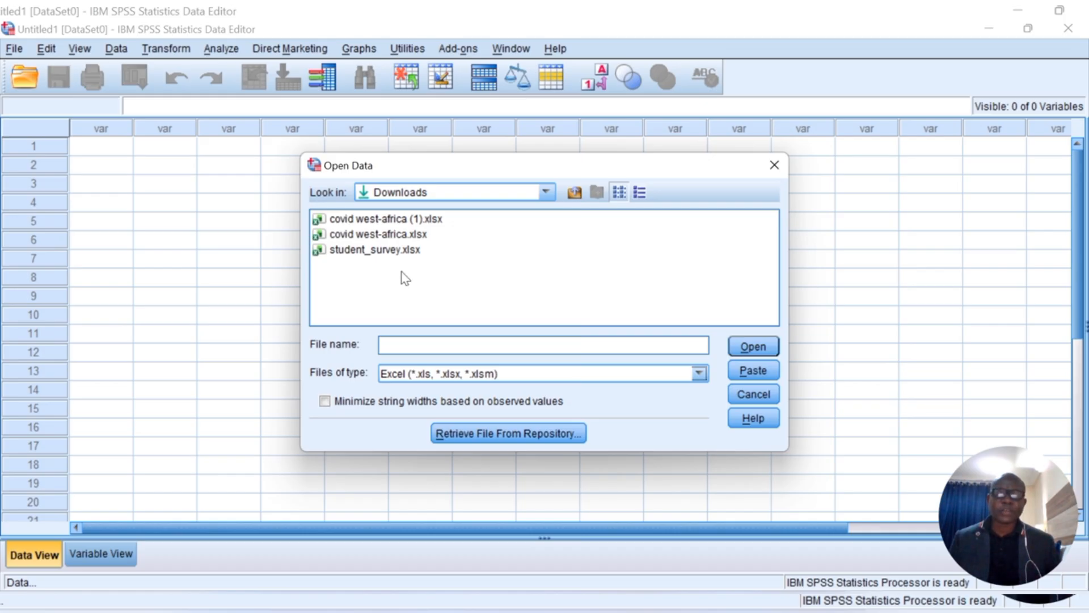
click(366, 255)
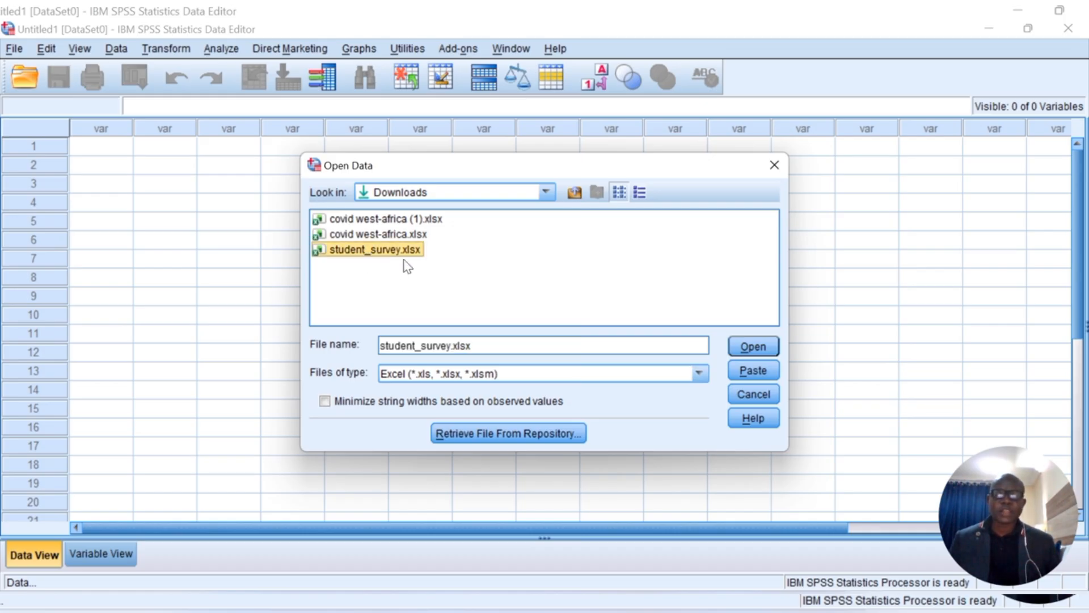
click(753, 347)
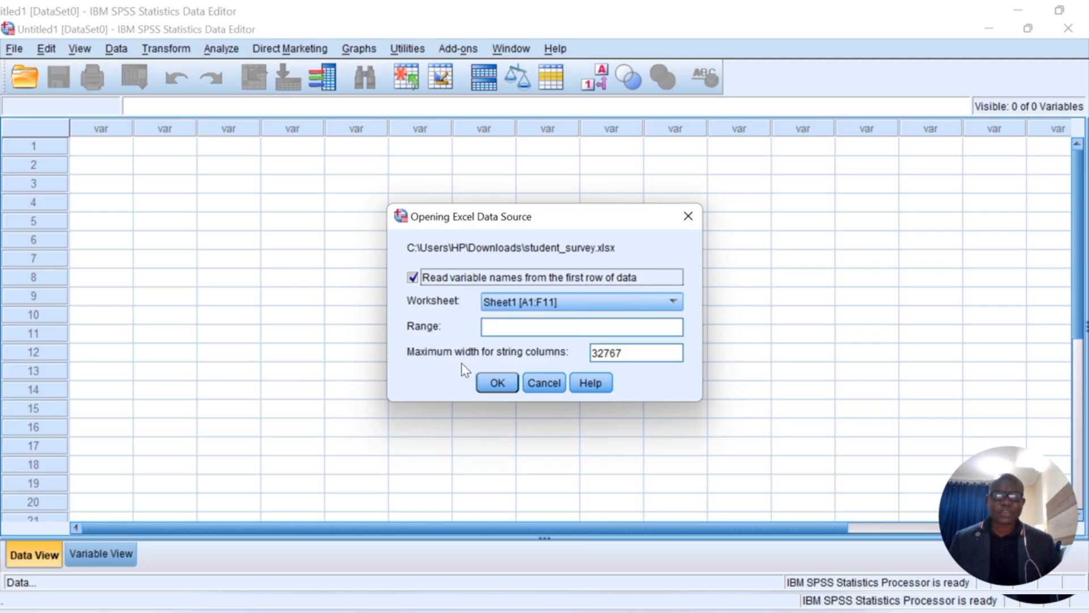
click(497, 383)
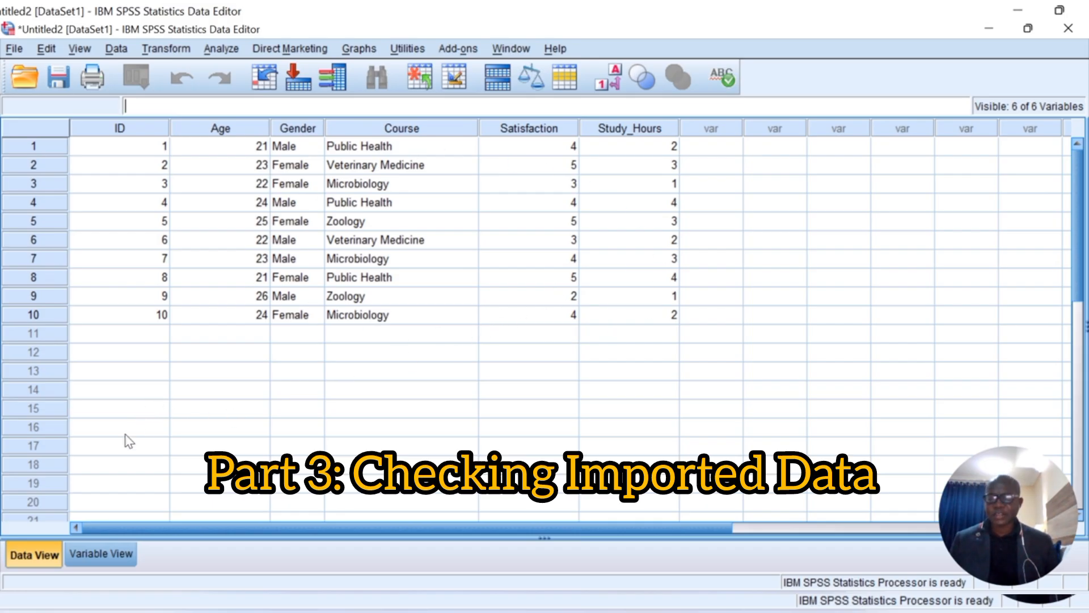
Change the Gender variable's type to Numeric in the variable definitions
click(103, 558)
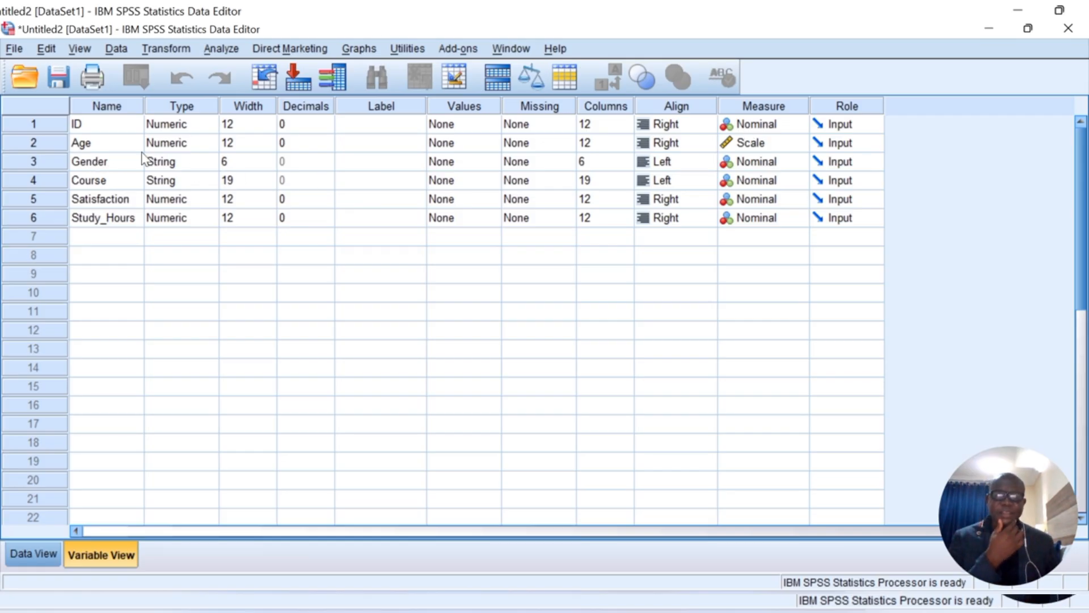
click(199, 165)
click(209, 162)
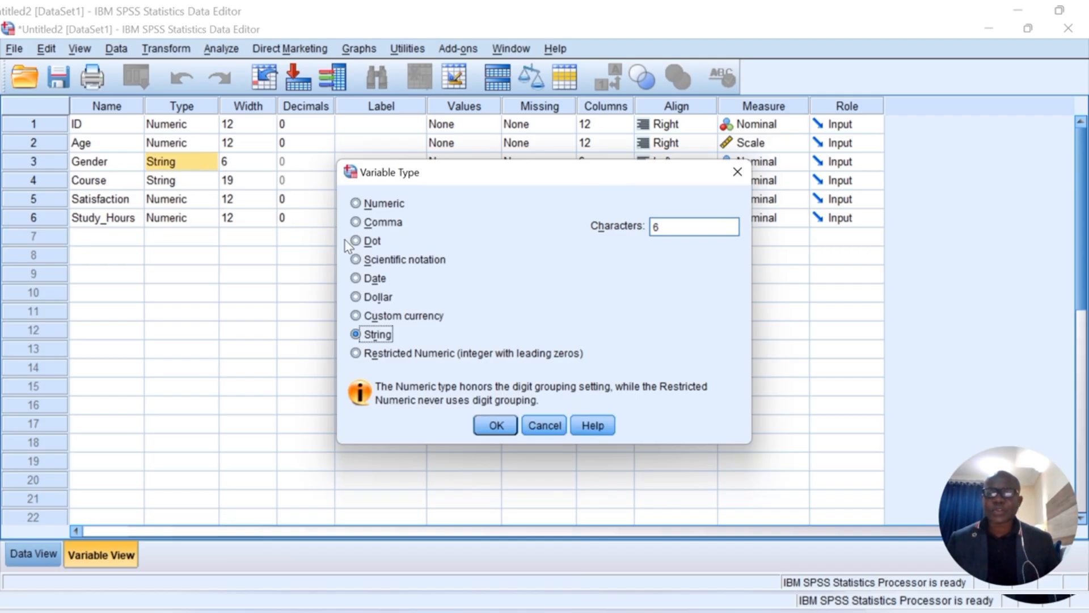
click(383, 204)
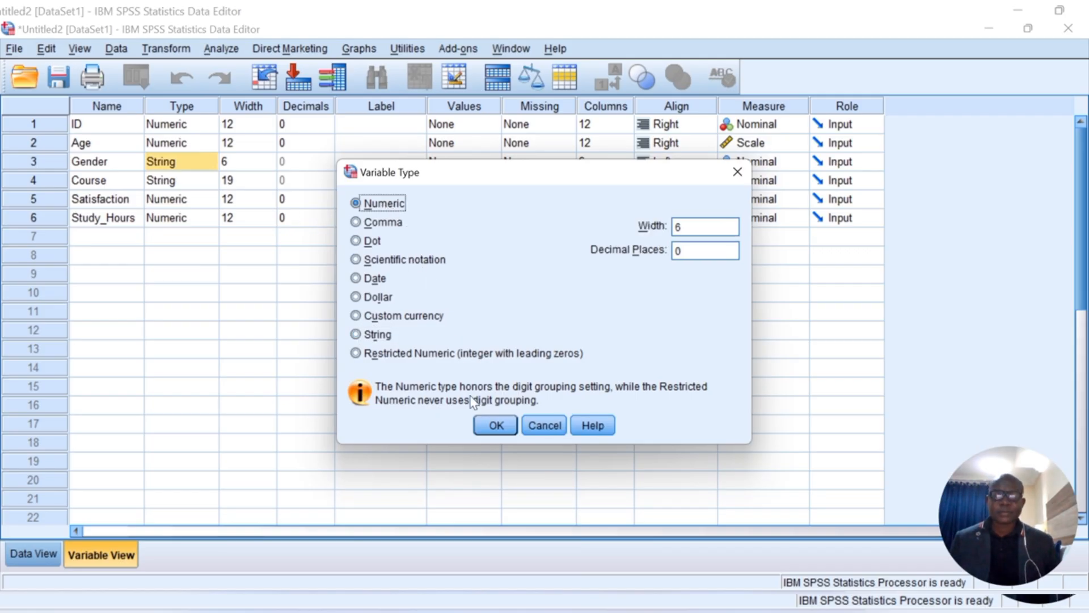
click(493, 425)
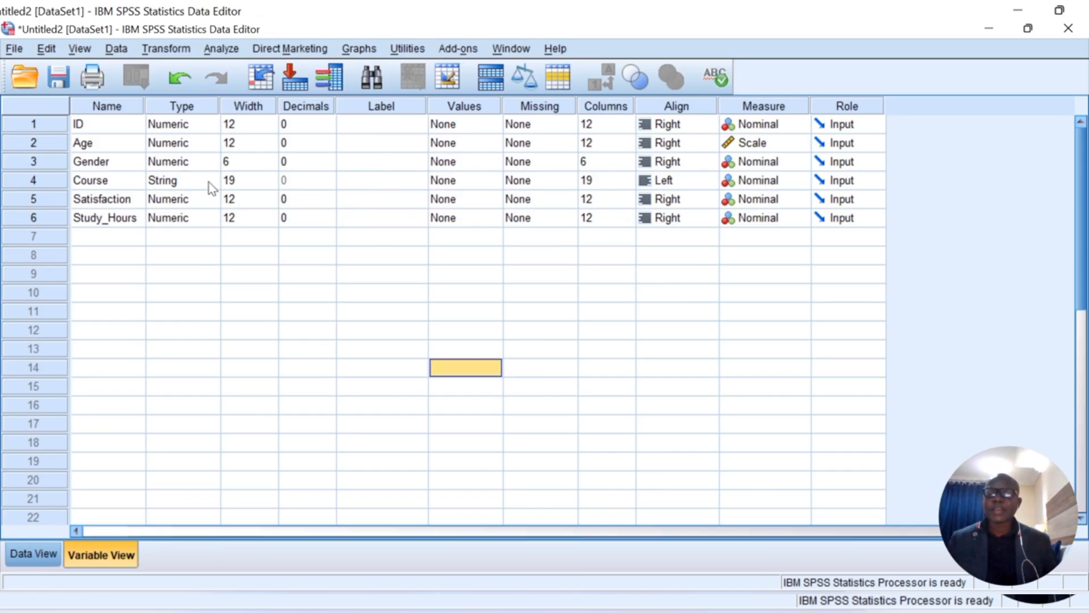
Change the Course variable's type to Numeric
click(209, 182)
click(208, 180)
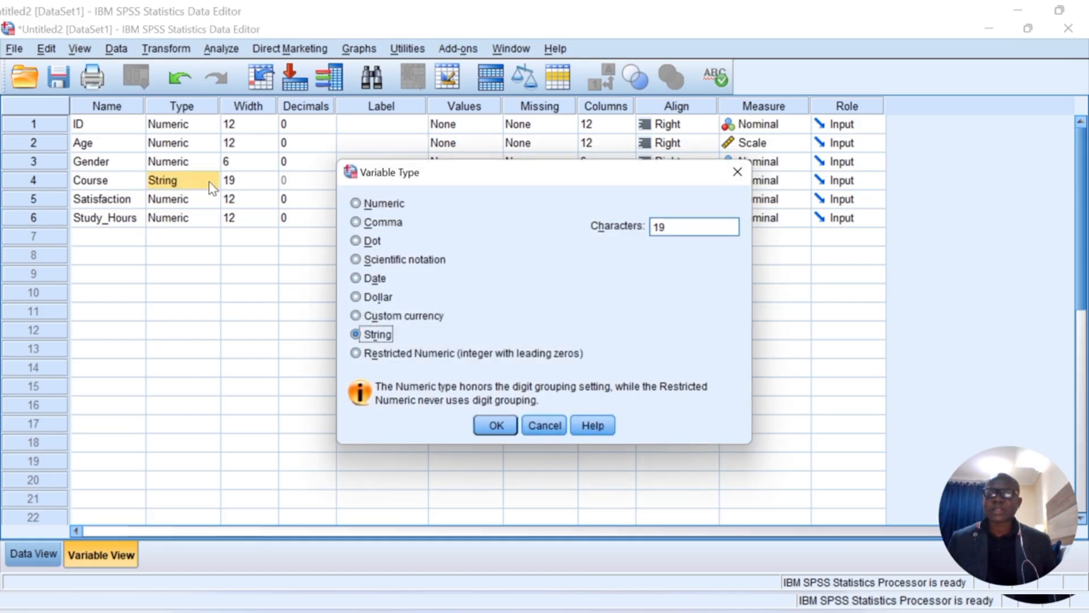
click(356, 204)
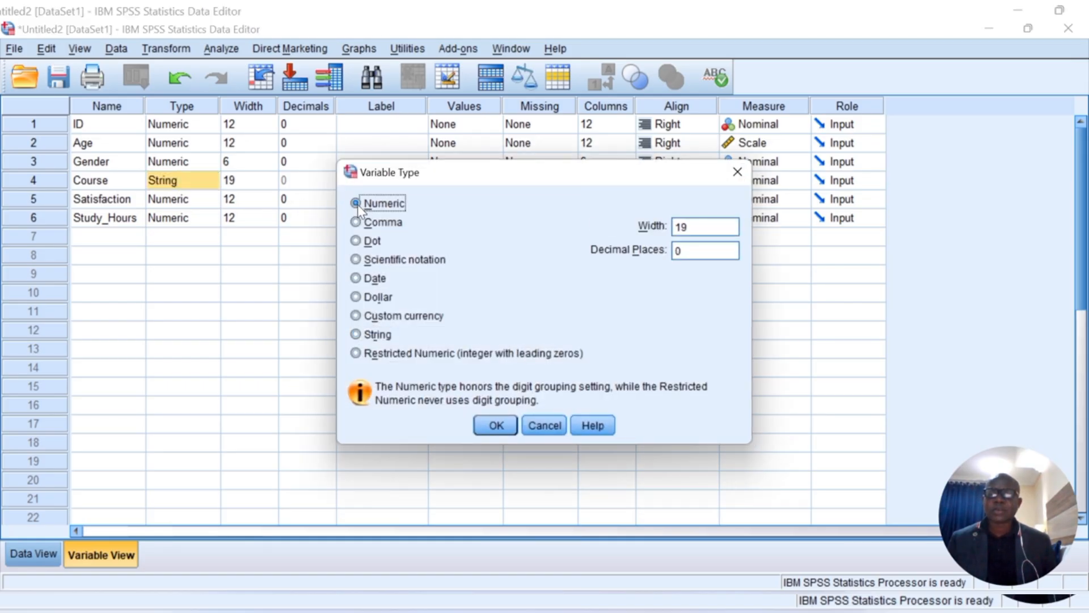
click(497, 426)
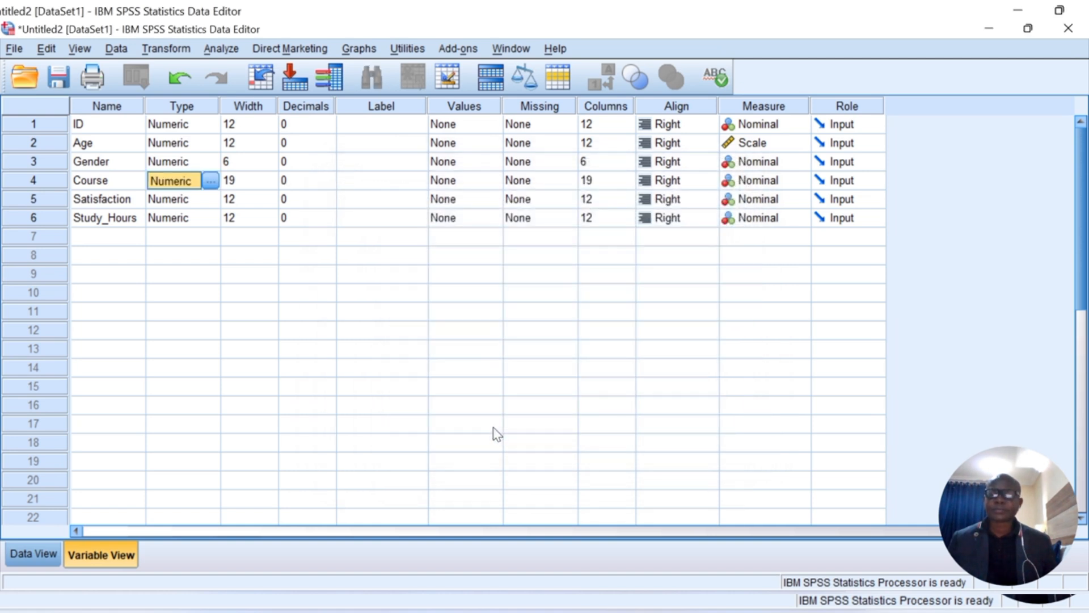
Label the Age variable "Age of Respondent" and the four variables below it "Gender", "Course", "Satisfaction" and "Study Hour"
click(388, 149)
click(387, 144)
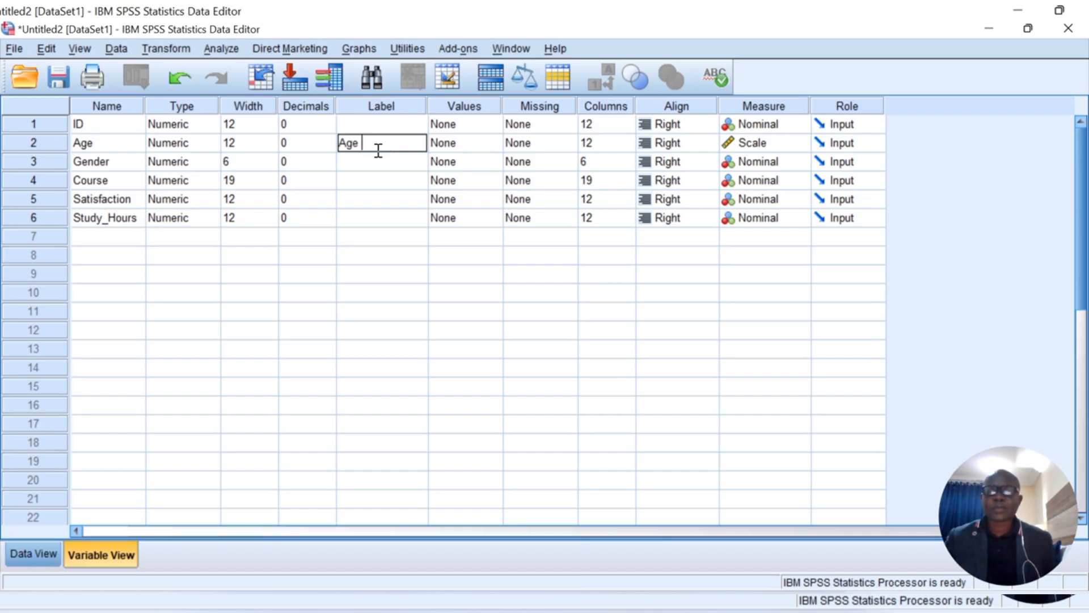
text(Age of)
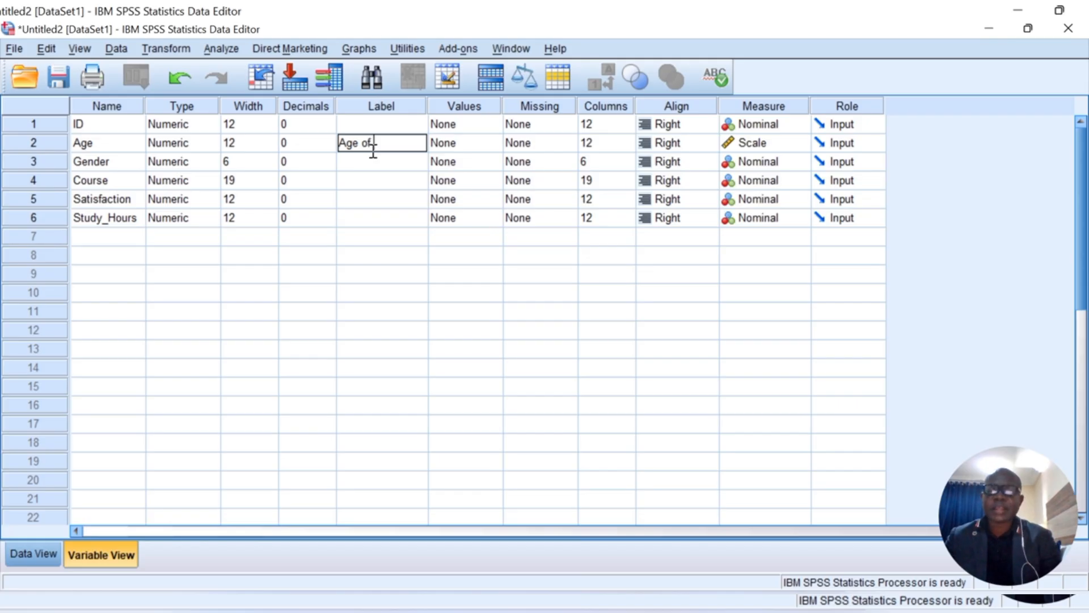
text( Respon)
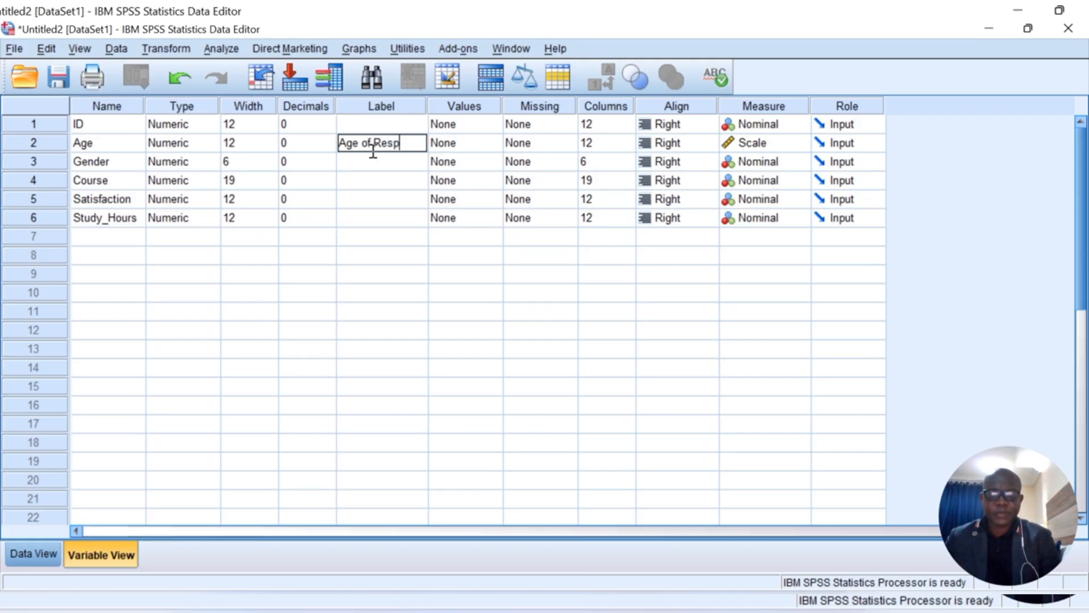
text(se)
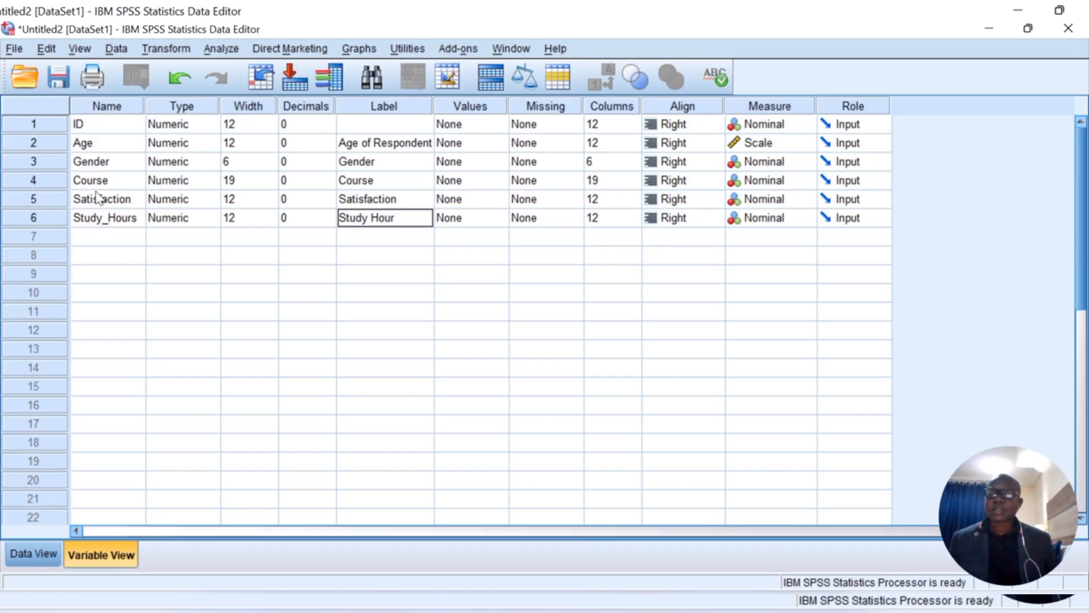
Set the measurement level of the Satisfaction variable to Ordinal
click(791, 202)
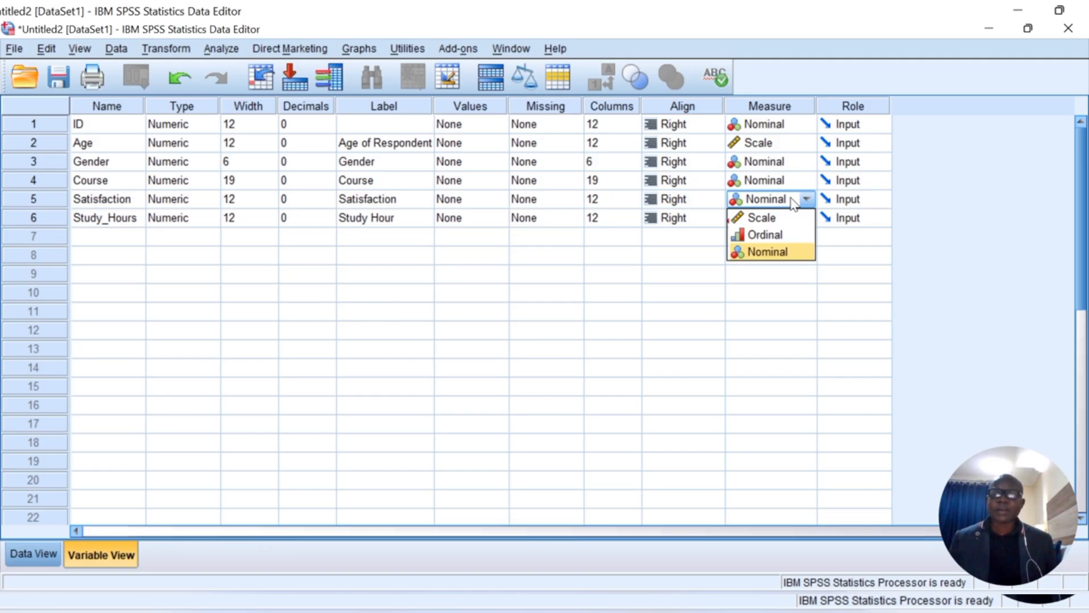
click(781, 244)
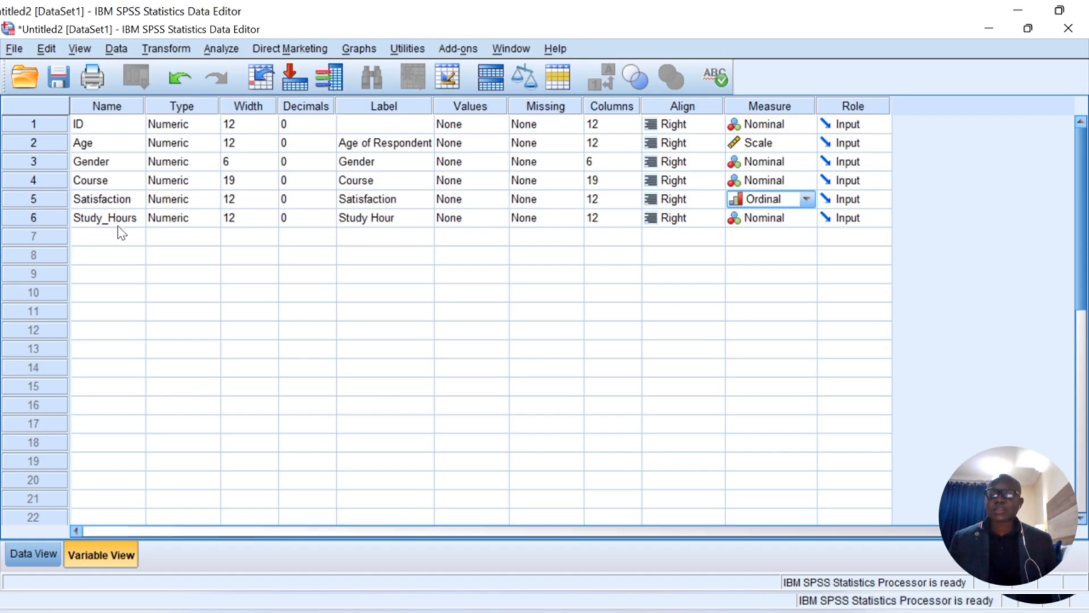
Set the measurement level of the Study_Hours variable to Scale
click(807, 219)
click(786, 239)
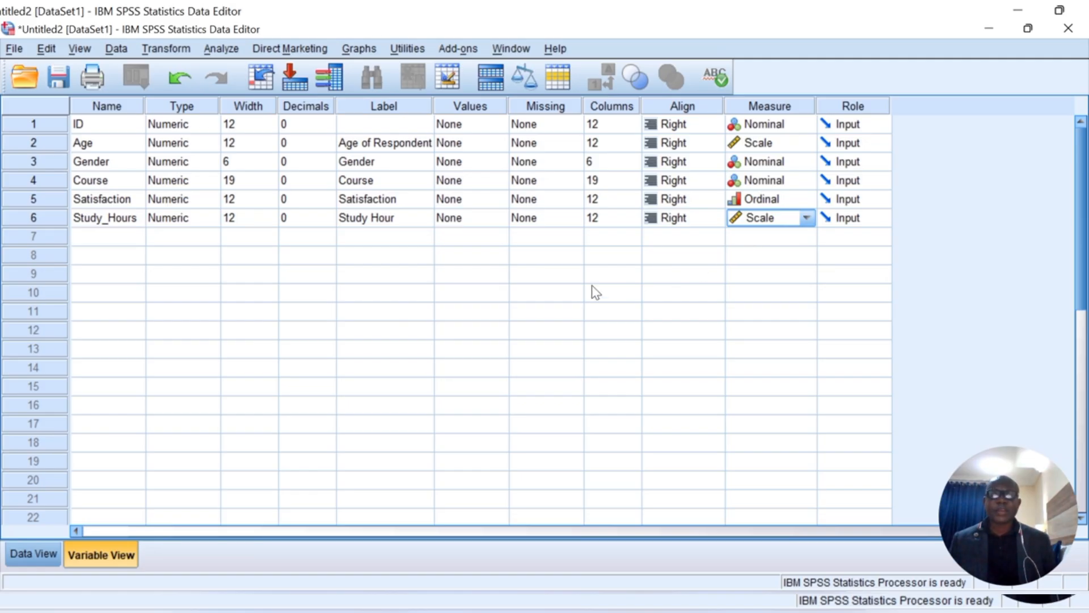
click(177, 238)
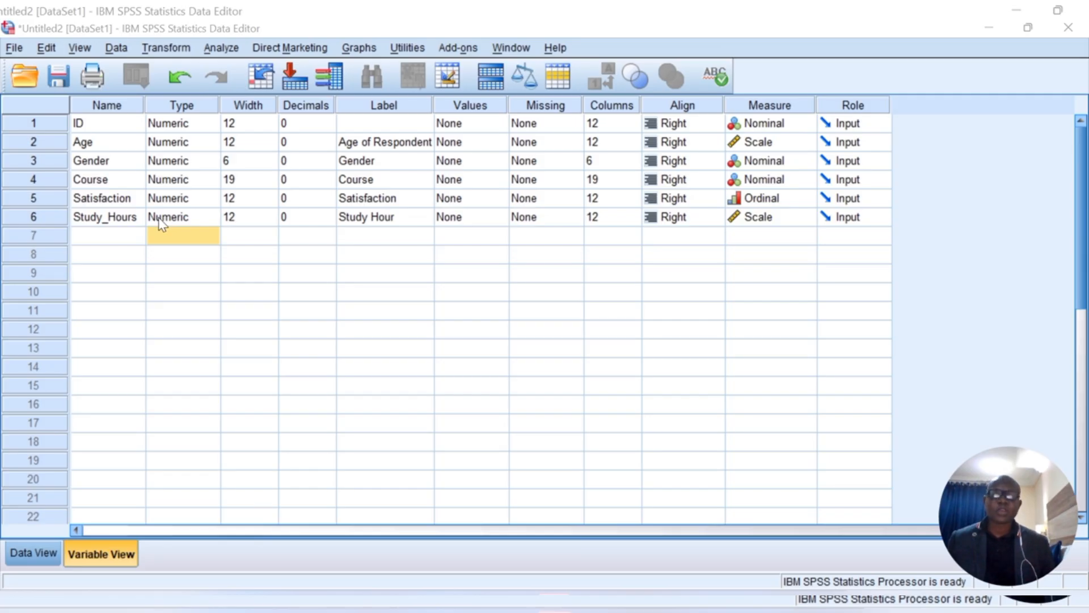
Save the dataset to the Desktop folder as an SPSS Statistics (*.sav) file named practice_student
click(13, 49)
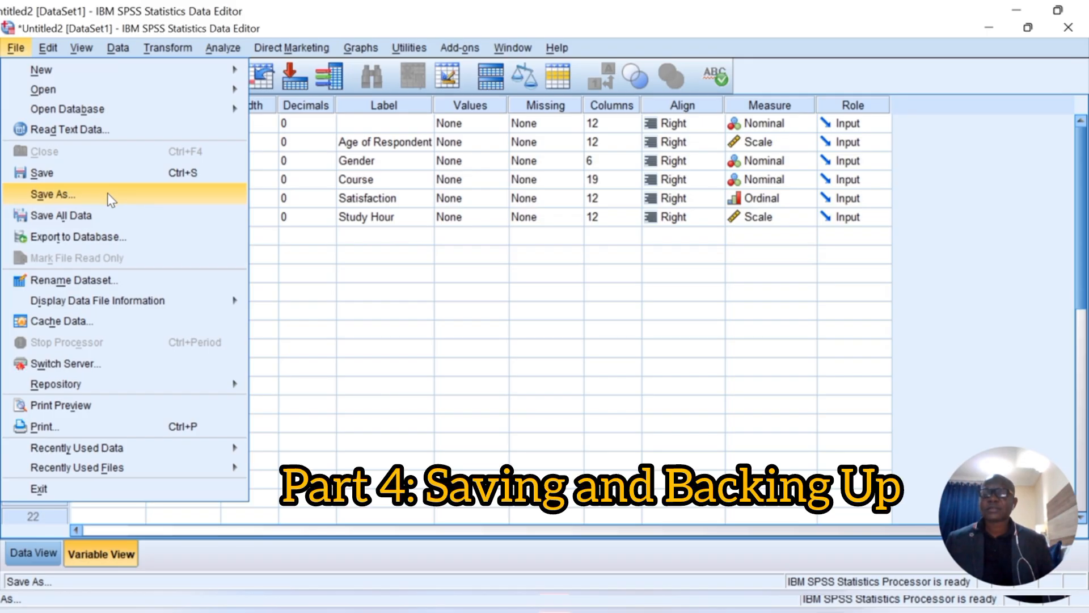
click(172, 194)
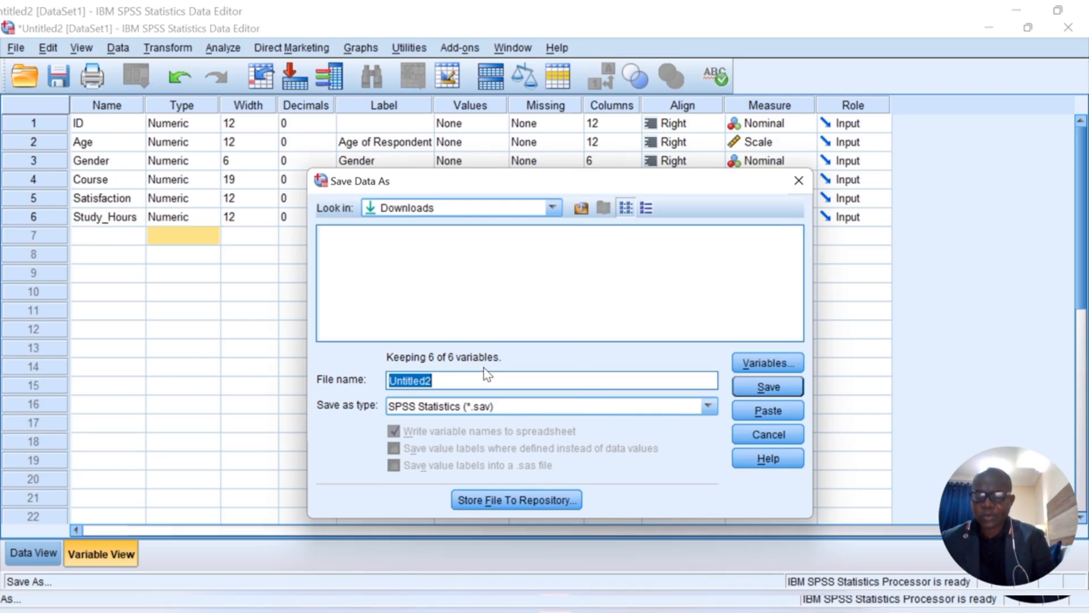
text(pra)
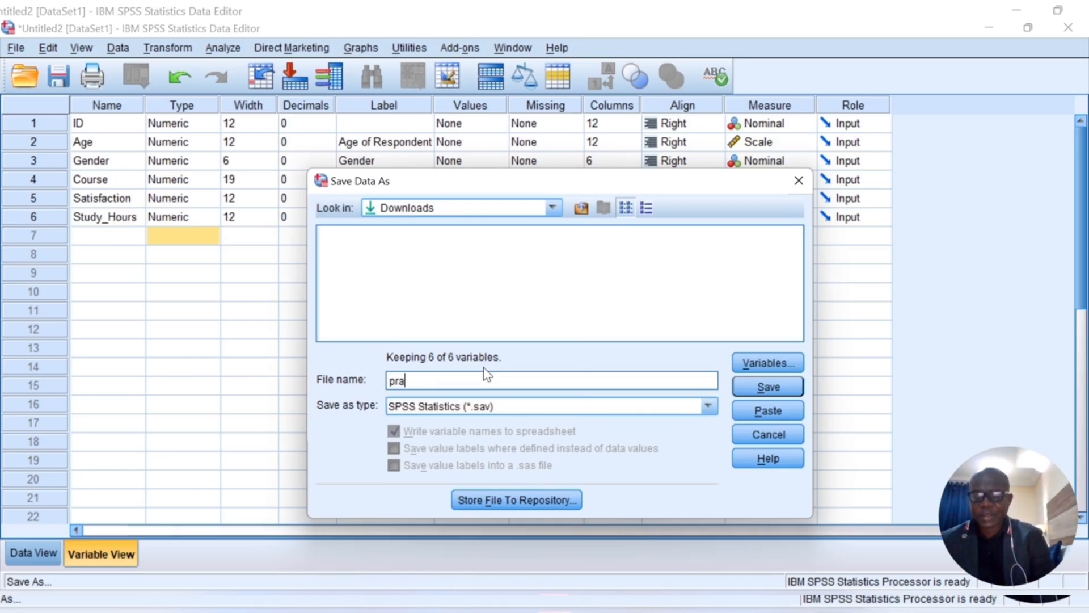
text(ctice_student)
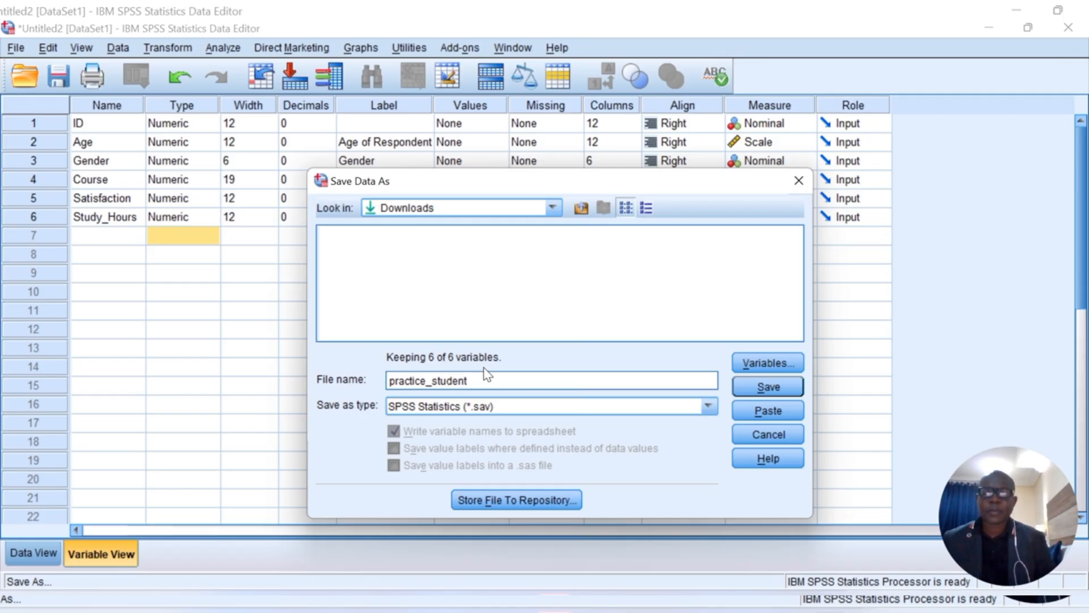
click(551, 207)
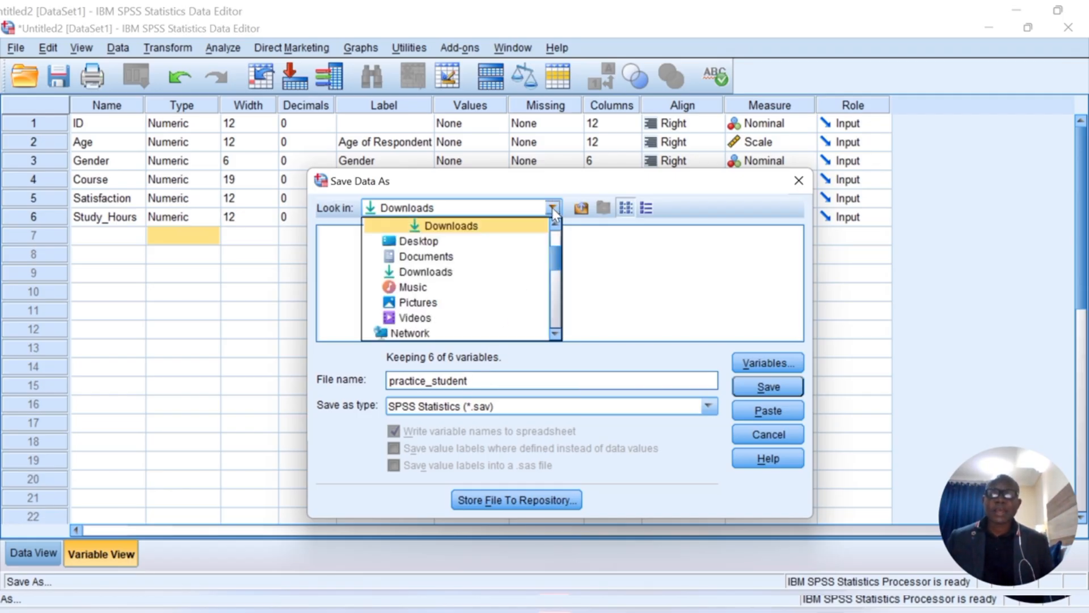
click(460, 248)
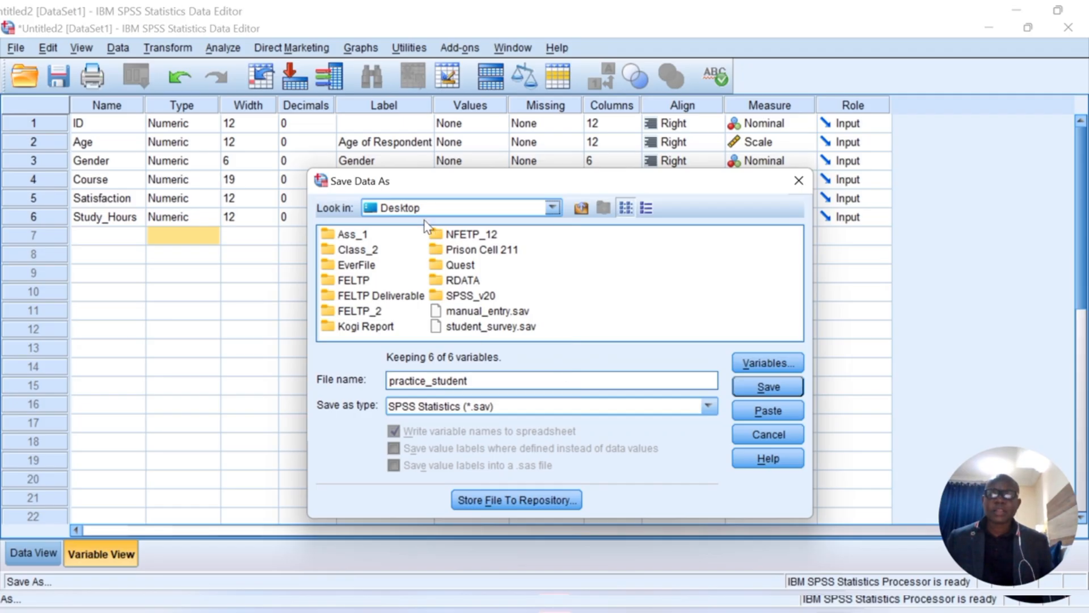
click(765, 389)
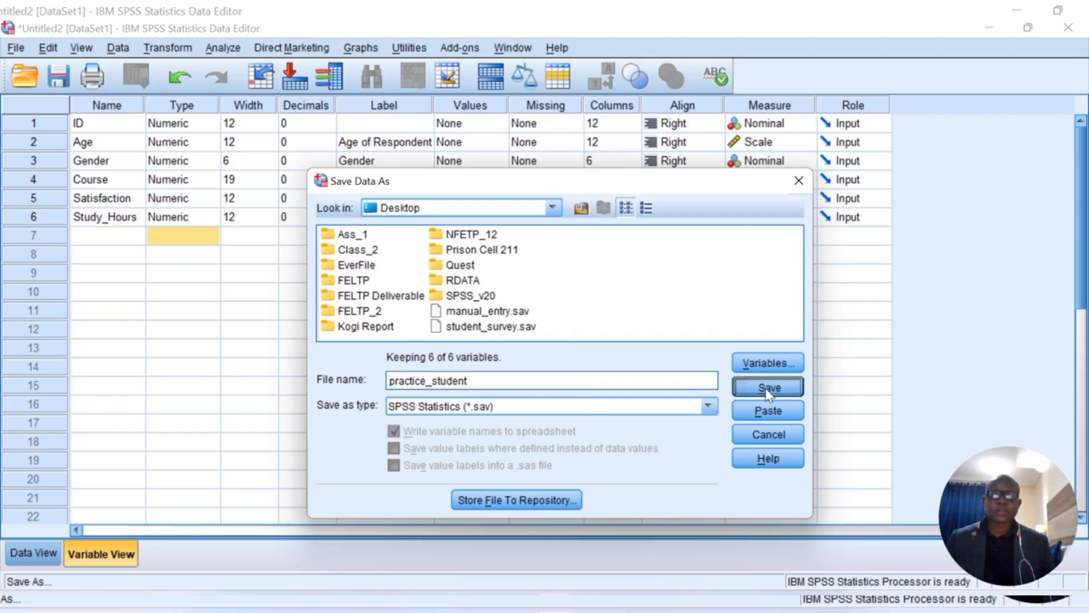